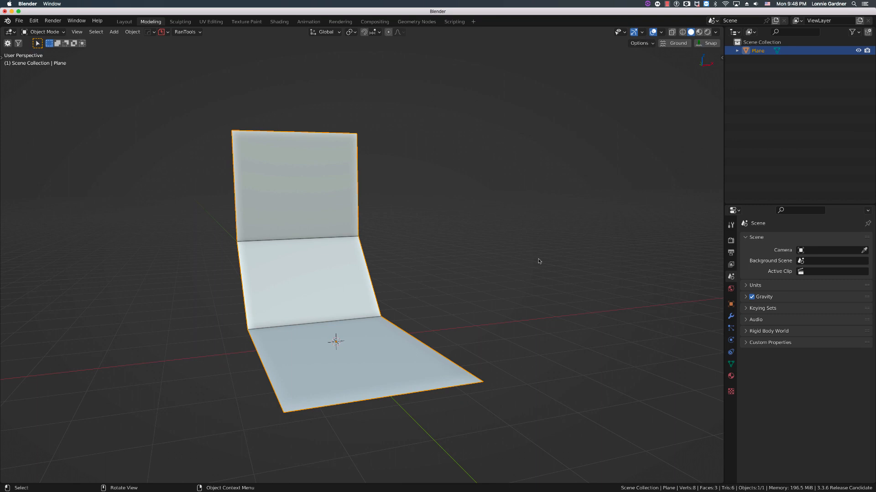
# Show the SPOCK add-on's controls in the 3D viewport's sidebar and widen the sidebar
pyautogui.scroll(-1, 539, 261)
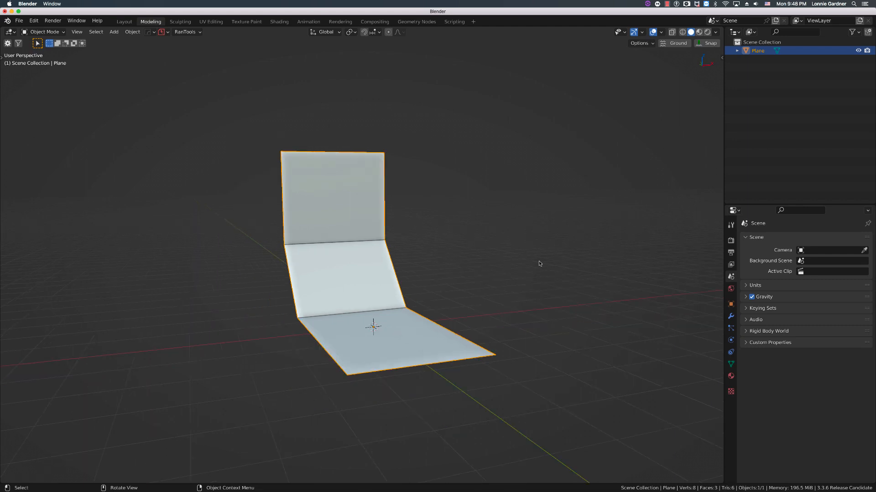
pyautogui.scroll(1, 539, 263)
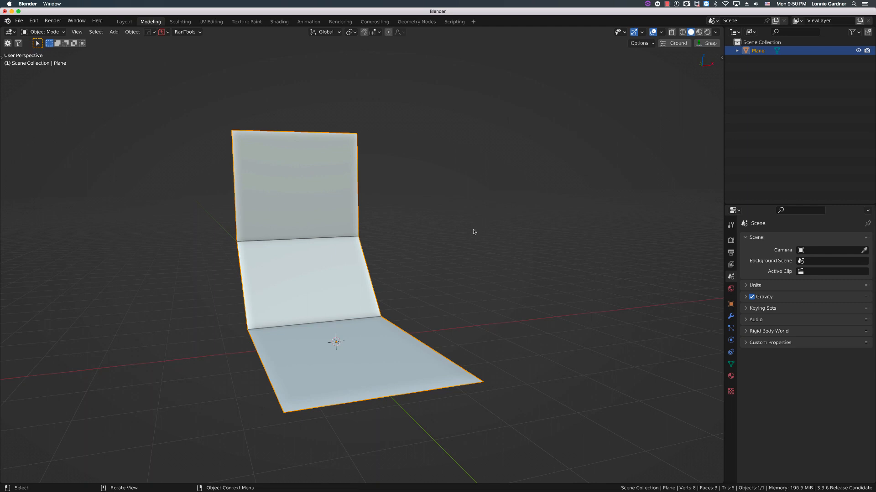
pyautogui.press('n')
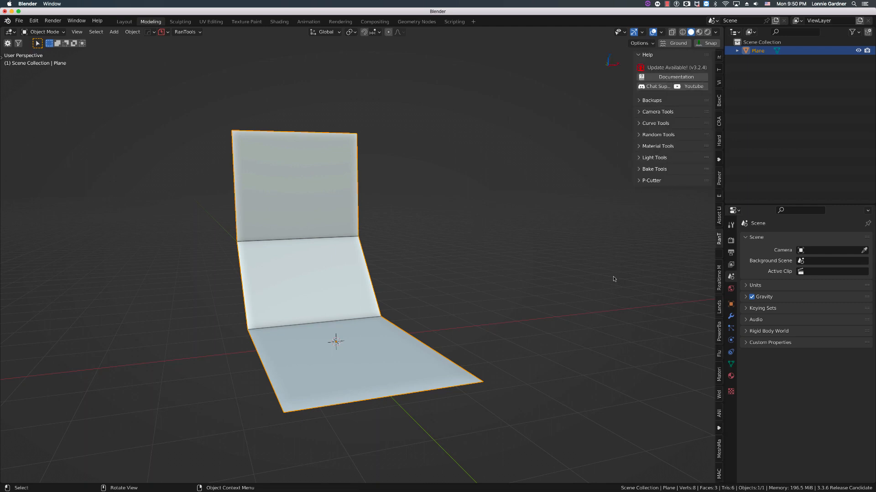
pyautogui.click(719, 429)
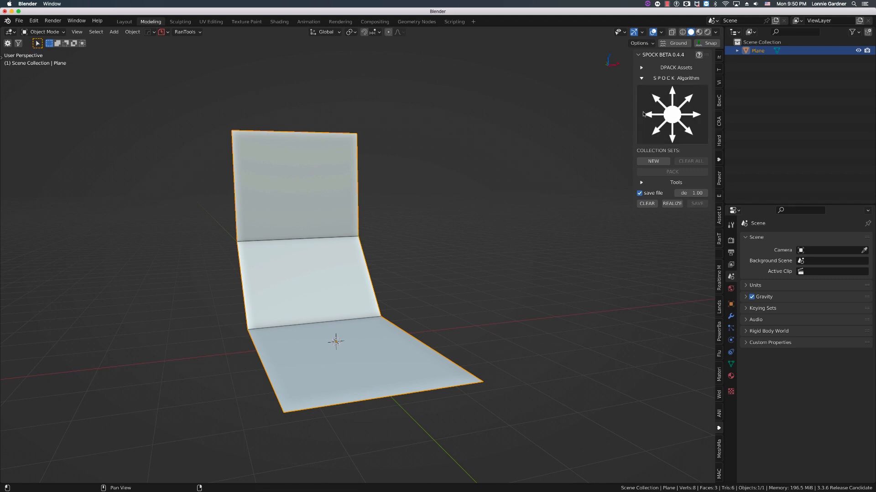
pyautogui.moveTo(633, 126); pyautogui.dragTo(606, 124)
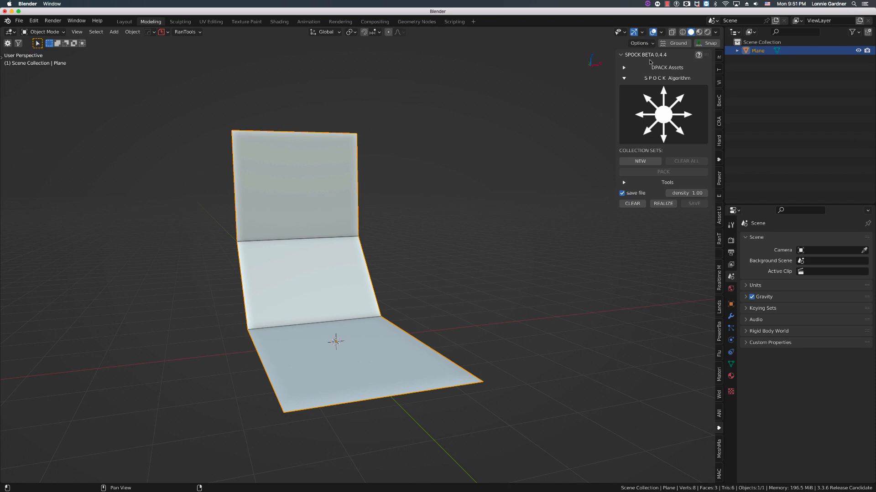
# Load the SPOCK-SCIFI asset pack into the scene from DPACK Assets, and collapse that section
pyautogui.click(624, 68)
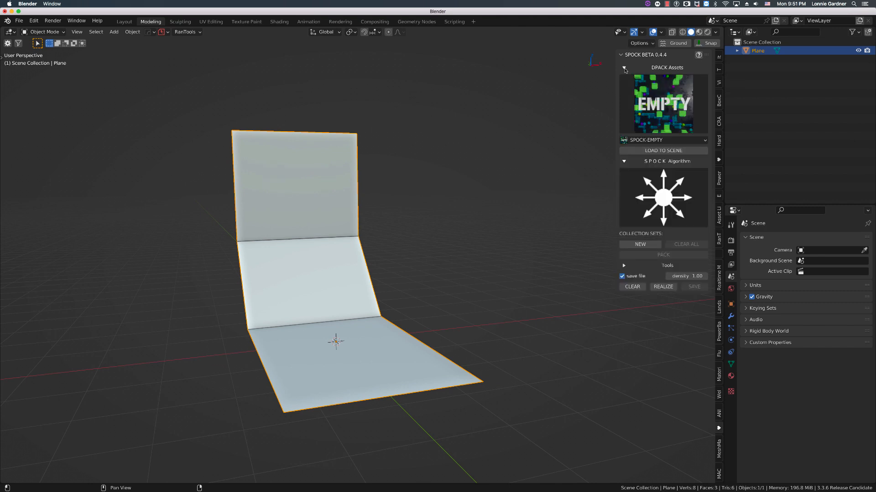
pyautogui.click(669, 101)
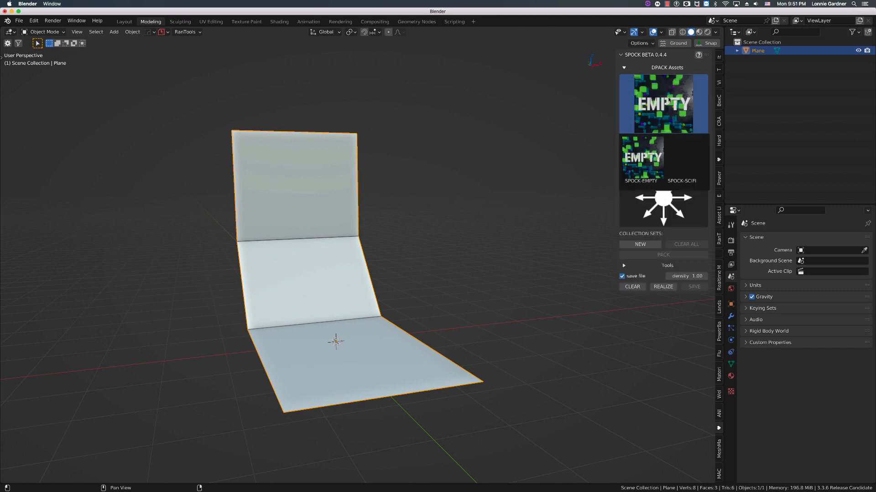
pyautogui.click(693, 157)
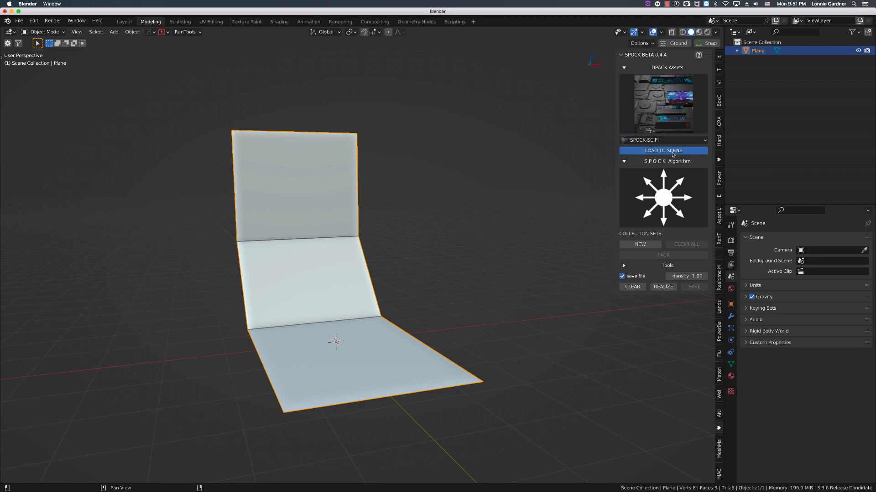
pyautogui.click(672, 154)
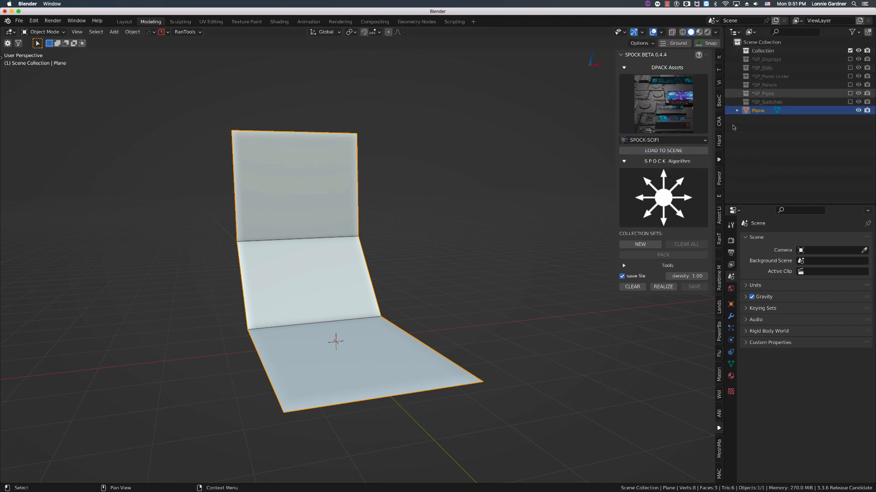
pyautogui.click(625, 68)
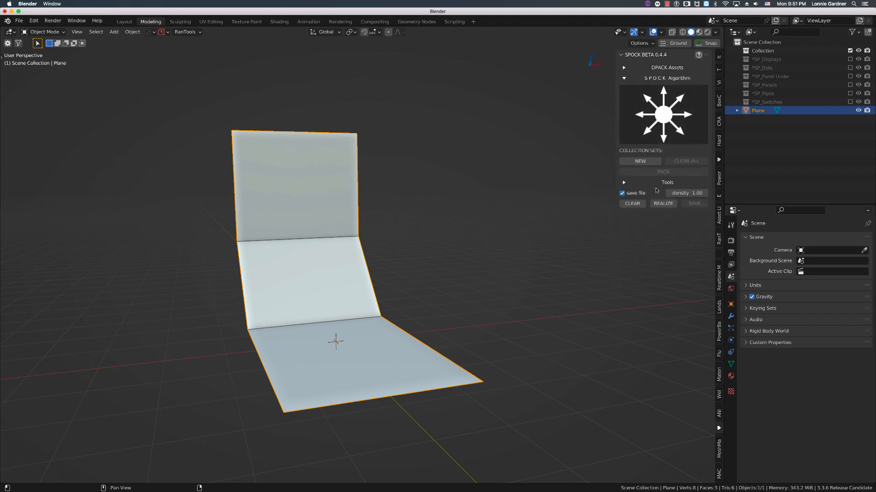
pyautogui.click(652, 67)
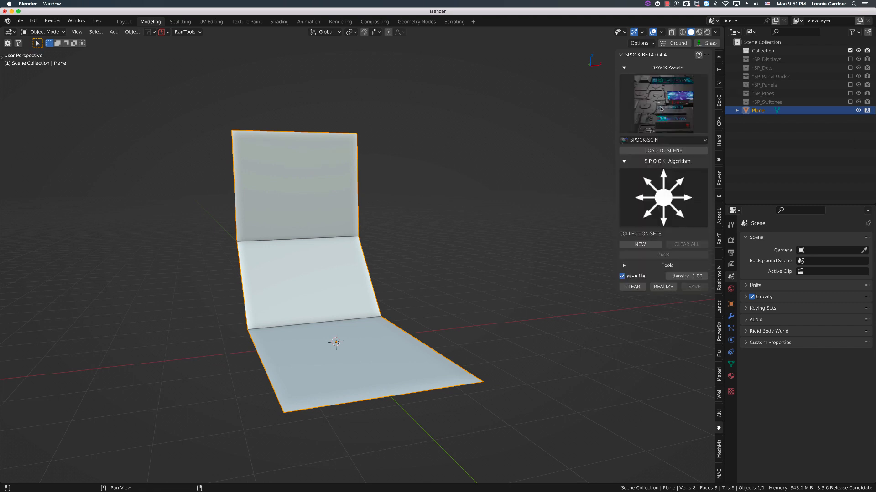
pyautogui.click(664, 68)
pyautogui.click(662, 79)
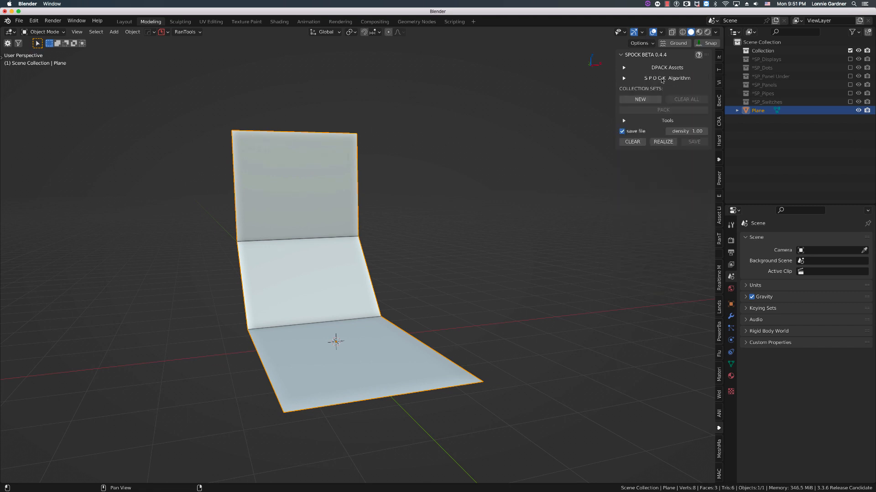
pyautogui.click(661, 80)
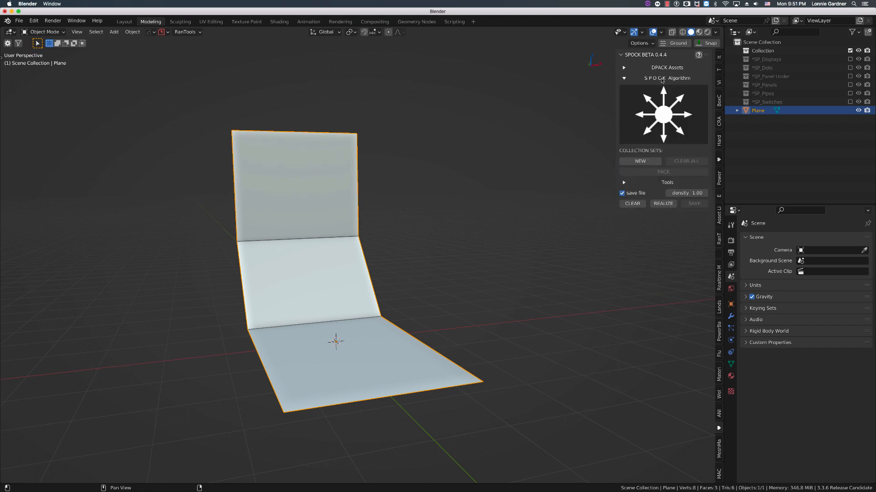
# Choose MAX as the S P O C K packing algorithm
pyautogui.click(651, 129)
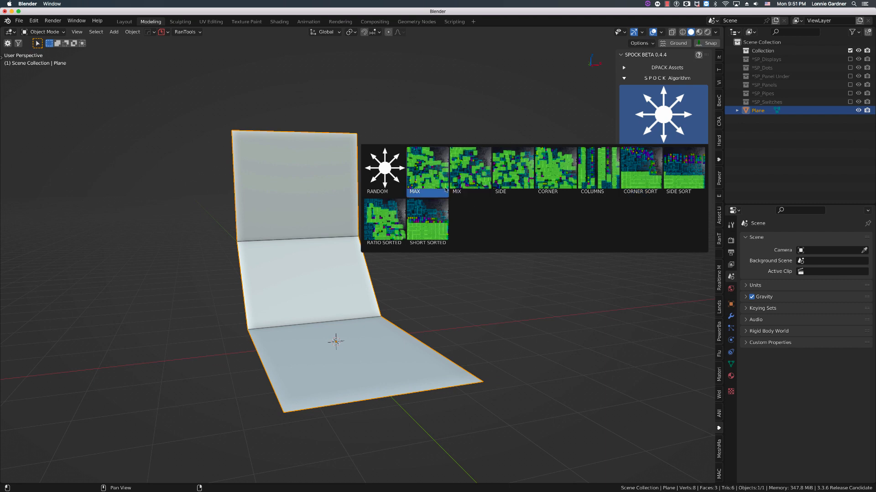
pyautogui.click(646, 102)
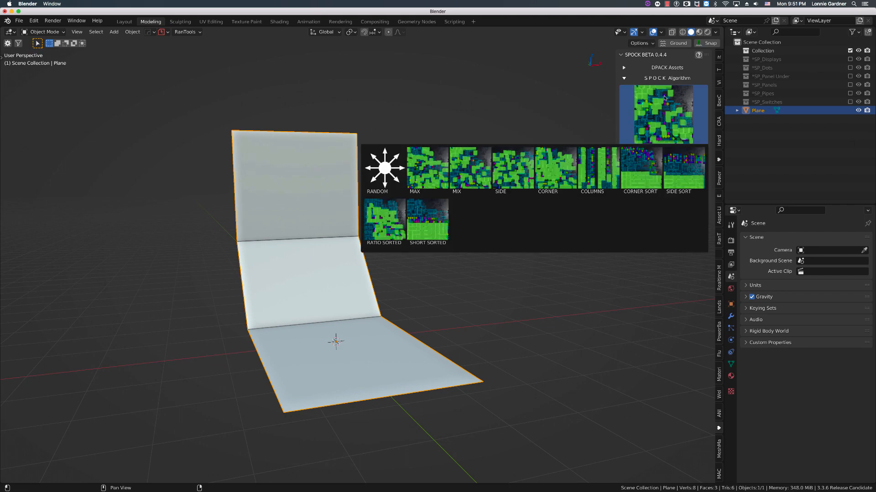
pyautogui.click(424, 171)
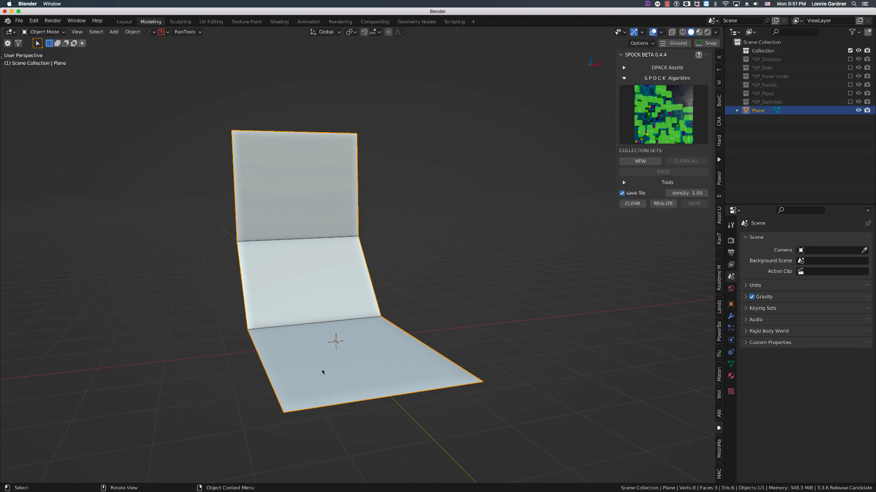
# Add a new collection set and assign the *SP_Displays collection to it
pyautogui.click(640, 161)
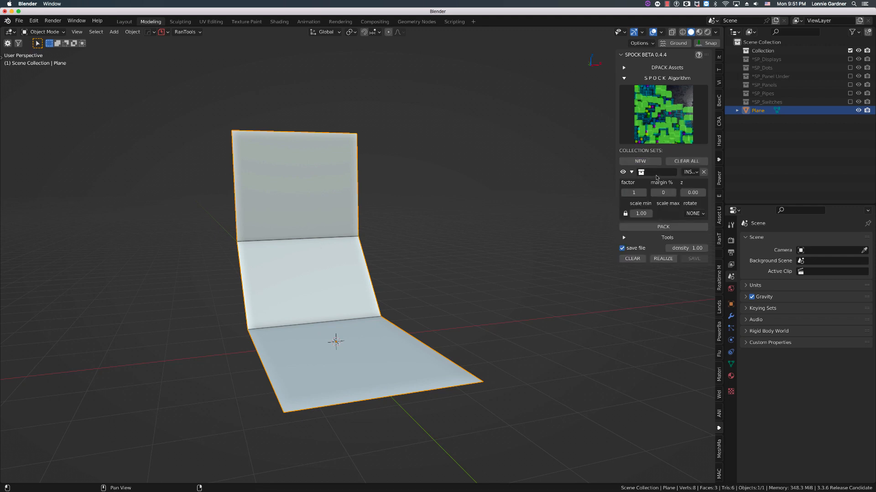
pyautogui.click(655, 173)
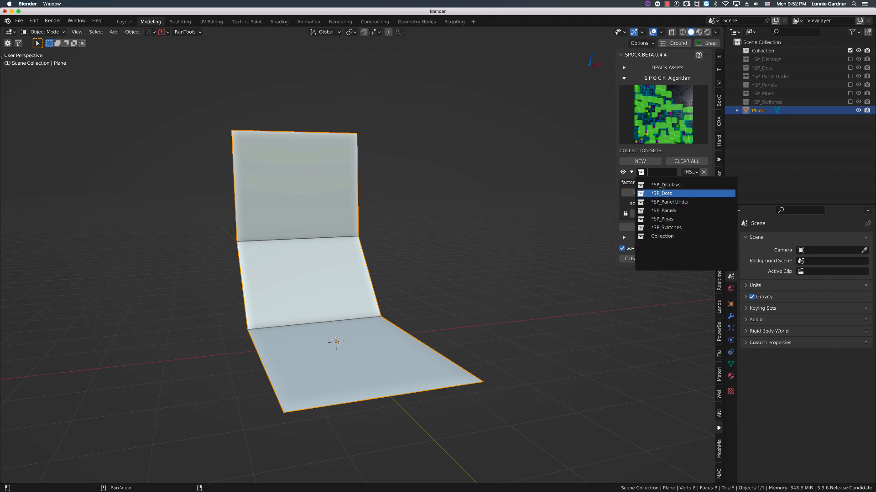
pyautogui.click(664, 185)
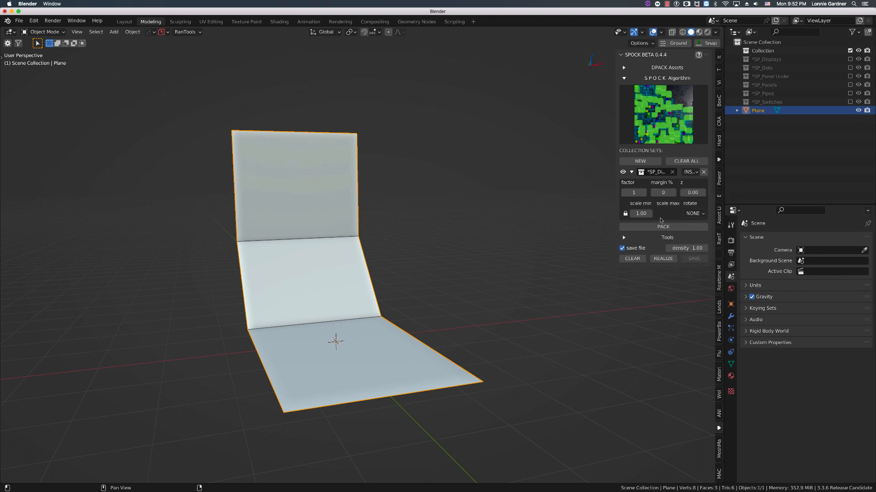
# Set the *SP_Displays set's rotation option to 0 / 90 / 180 / 270
pyautogui.click(694, 213)
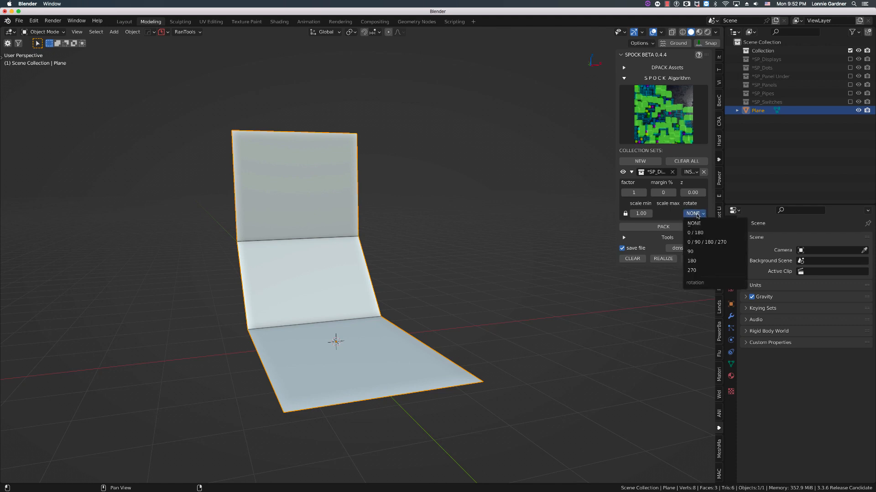
pyautogui.click(702, 242)
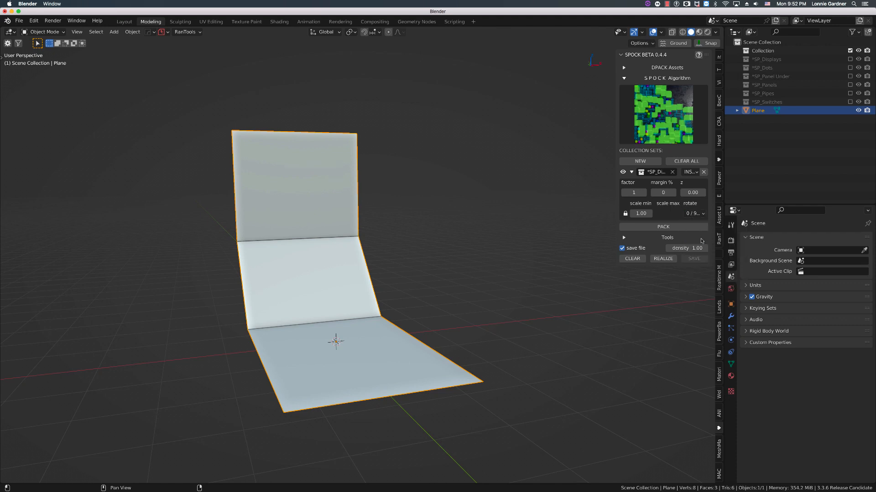
pyautogui.click(696, 215)
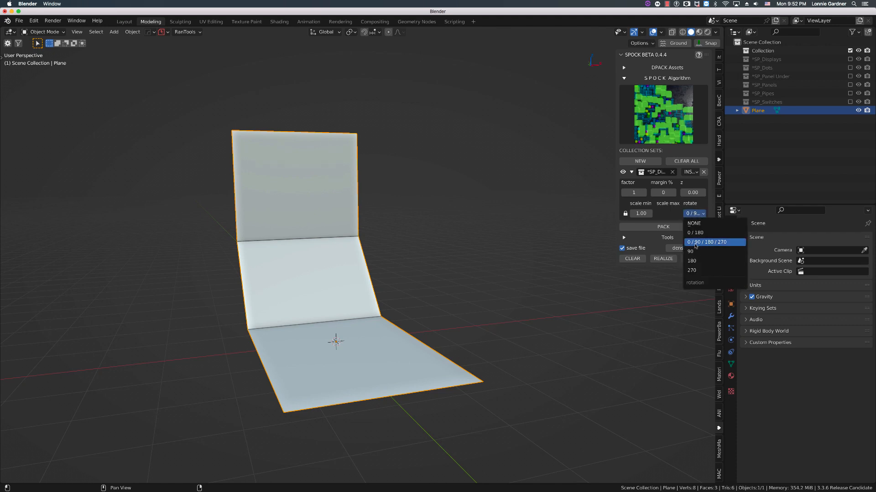
pyautogui.click(708, 243)
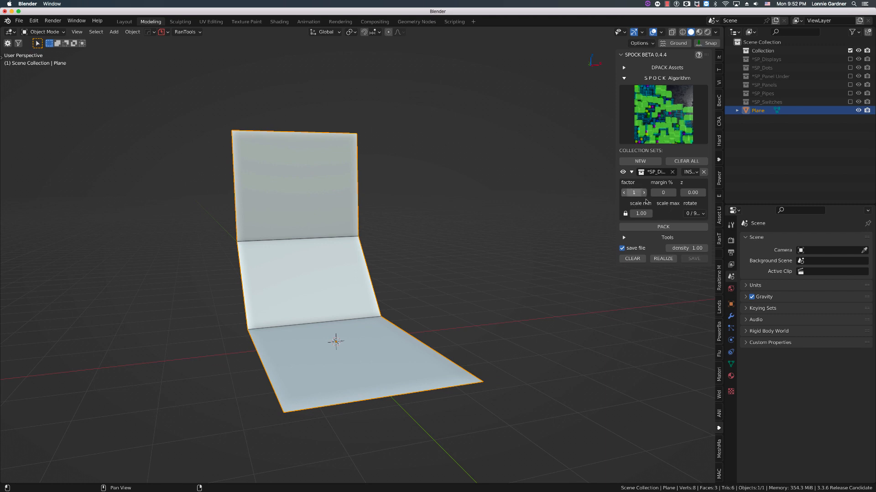
# Try the HERO type for the *SP_Displays set, return it to INSTANCES, and review the other type options
pyautogui.click(693, 174)
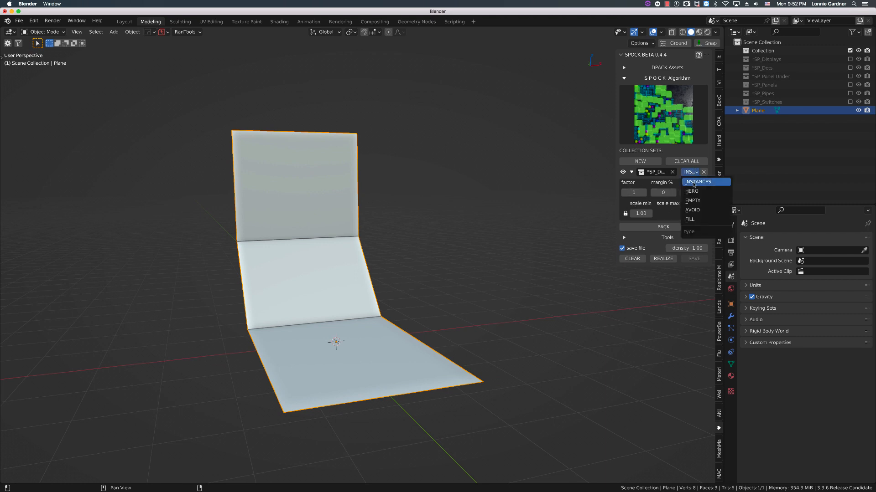
pyautogui.click(694, 192)
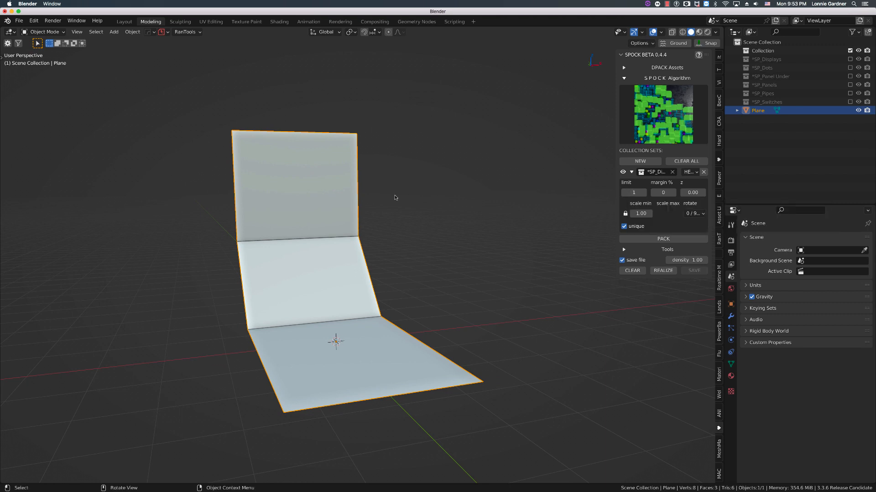
pyautogui.click(690, 173)
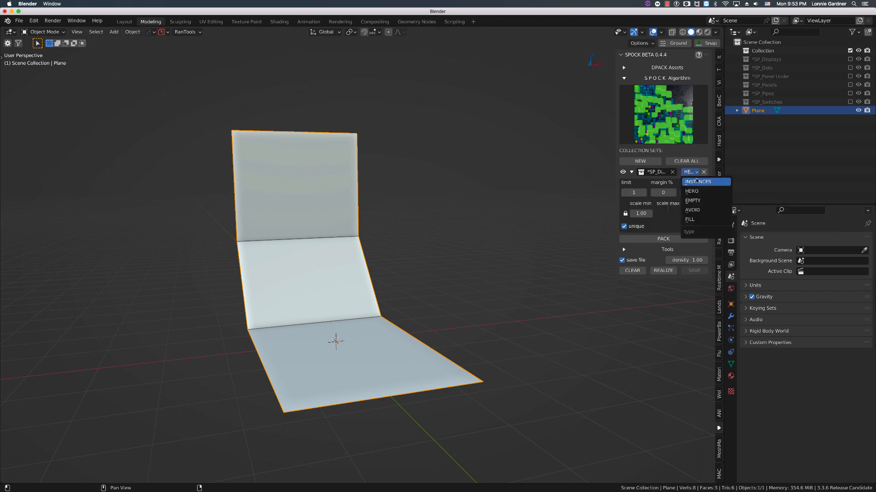
pyautogui.click(696, 182)
pyautogui.click(691, 173)
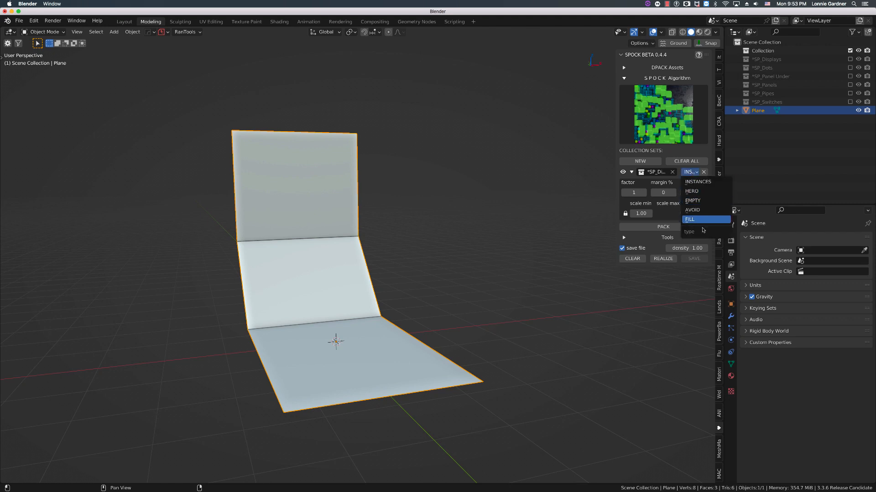
pyautogui.click(690, 173)
pyautogui.click(690, 173)
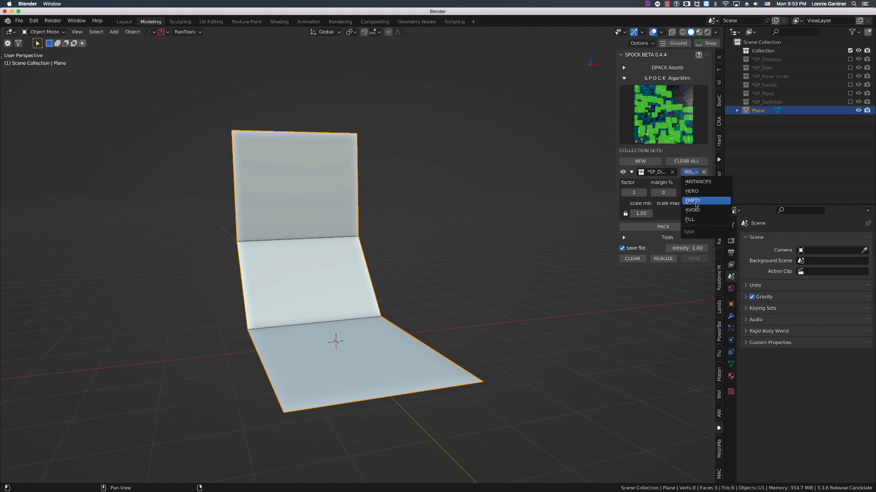
pyautogui.click(690, 174)
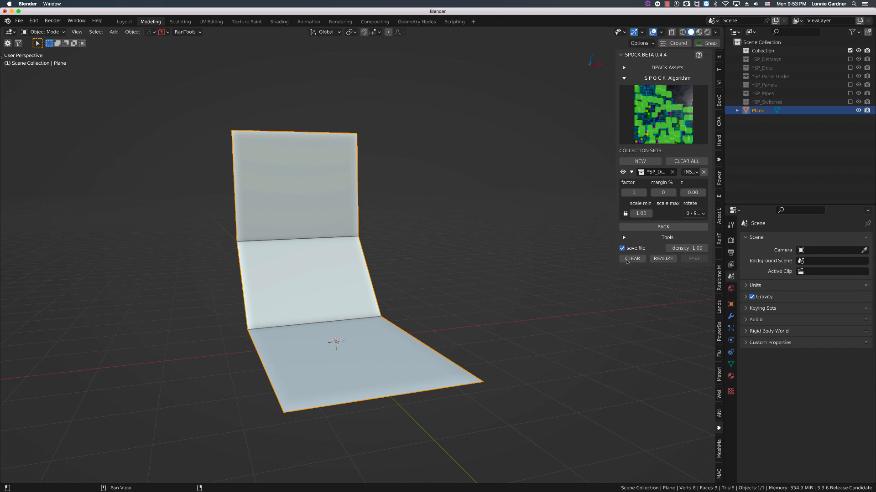
# Pack the display assets onto the plane, and clear the temporary layout from Edit Mode with no faces selected
pyautogui.click(661, 230)
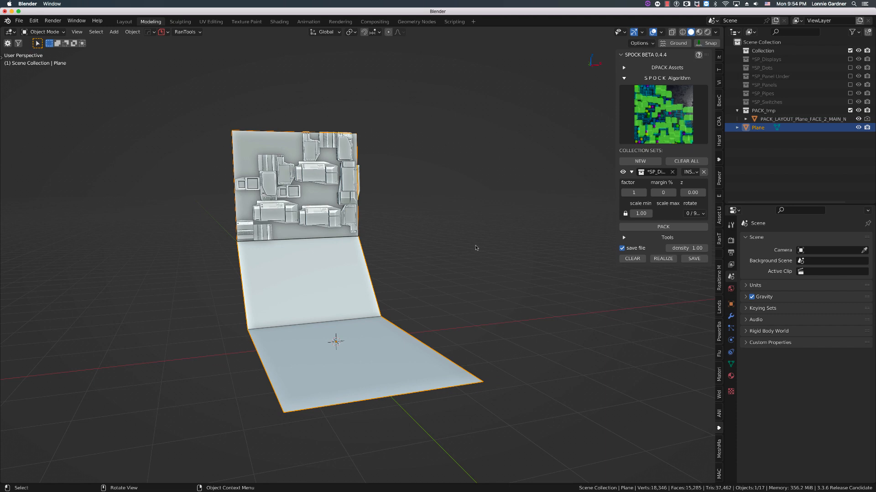
pyautogui.hotkey('ctrl', 'Tab')
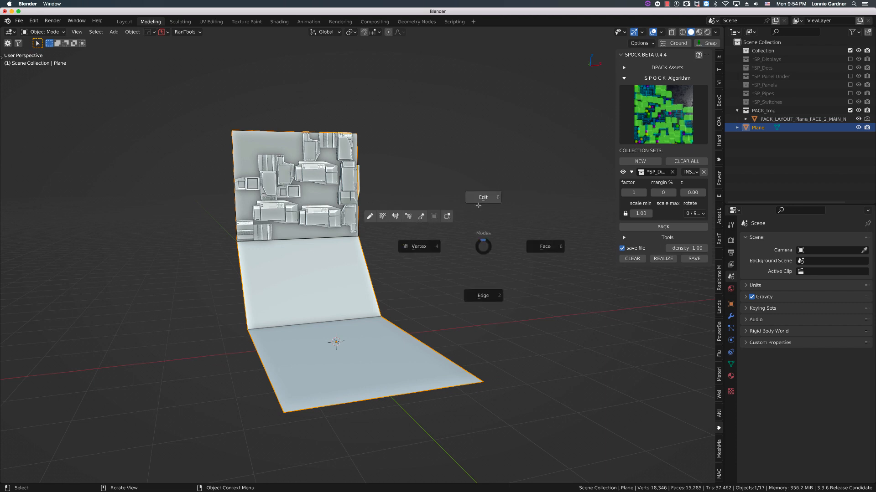
pyautogui.click(462, 217)
pyautogui.hotkey('alt', 'a')
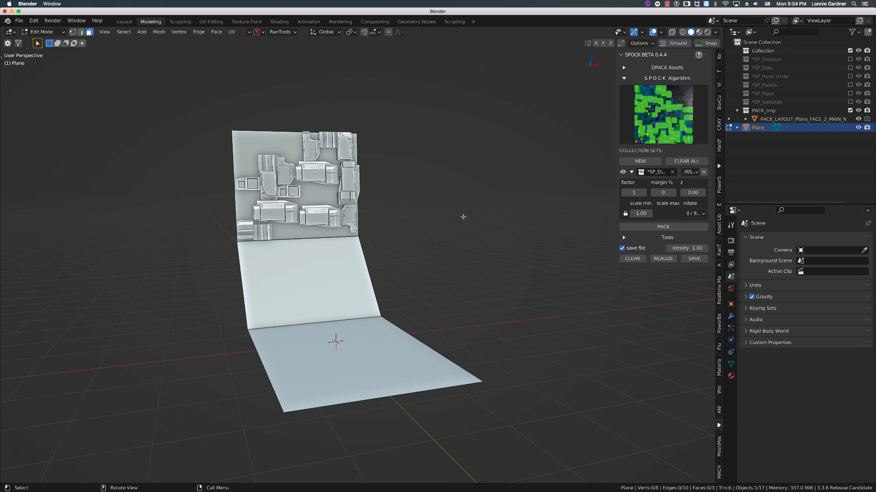
pyautogui.click(637, 260)
# Select all faces of the plane in Edit Mode
pyautogui.hotkey('ctrl', 'Tab')
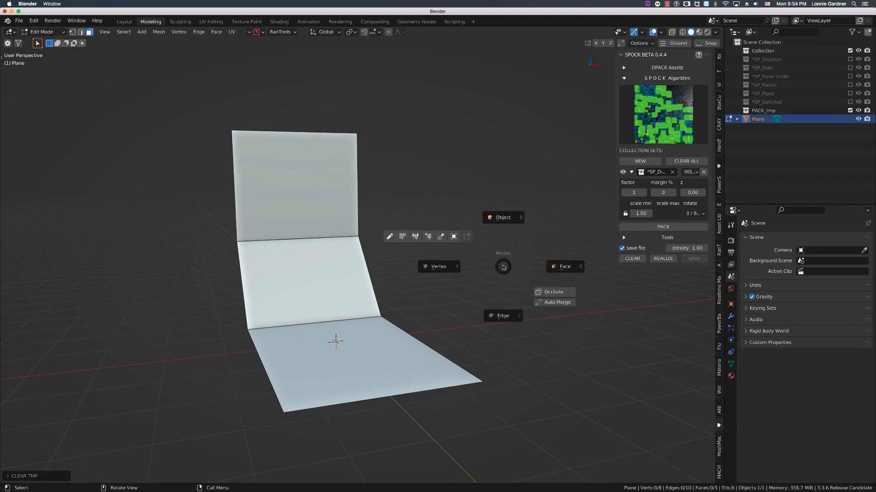
pyautogui.click(497, 200)
pyautogui.press('Tab')
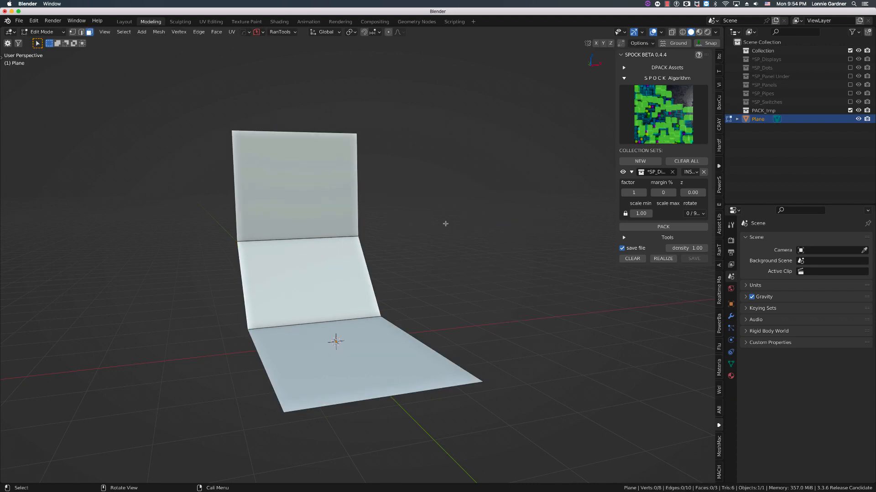
pyautogui.press('a')
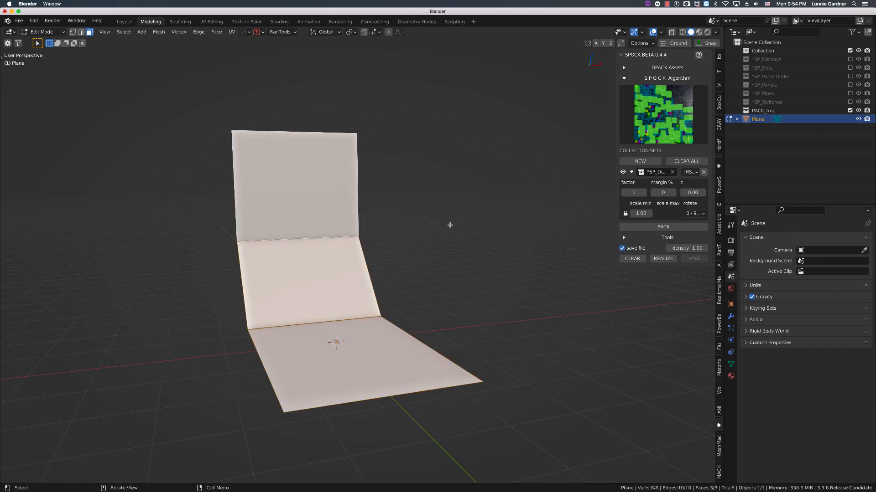
# Deselect all faces of the plane, return to Object Mode, and pack the display assets onto the whole plane
pyautogui.hotkey('alt', 'a')
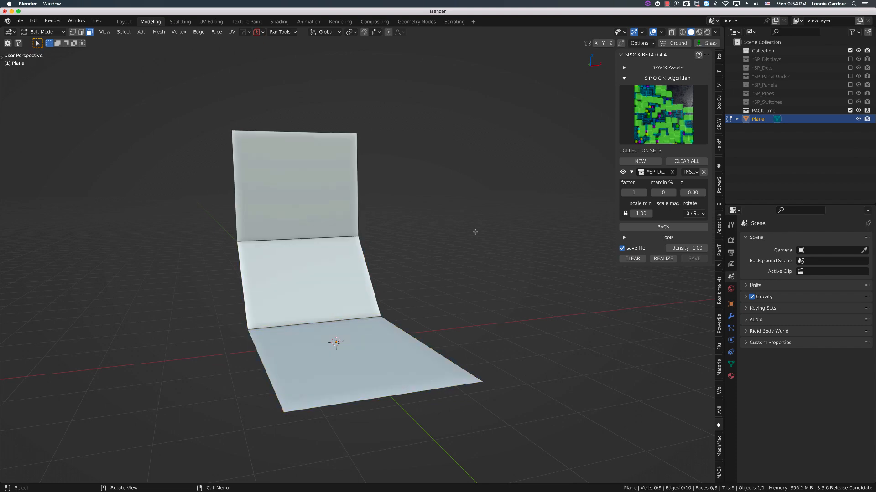
pyautogui.press('Tab')
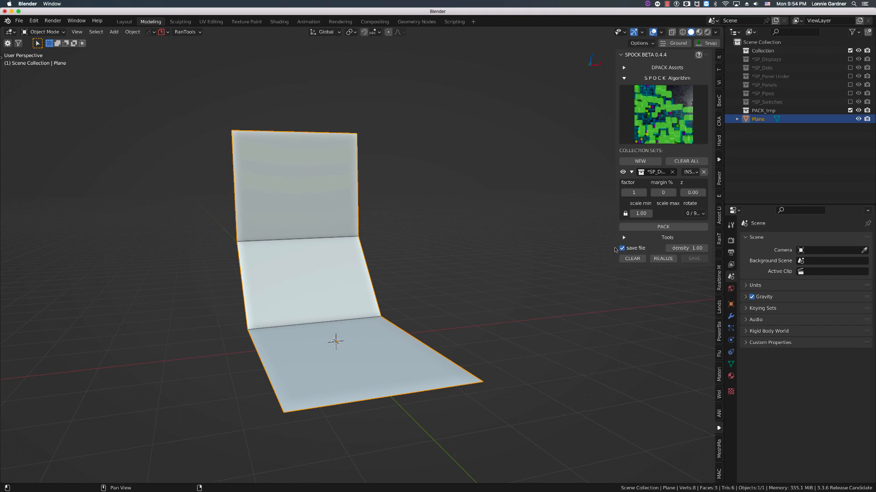
pyautogui.click(655, 227)
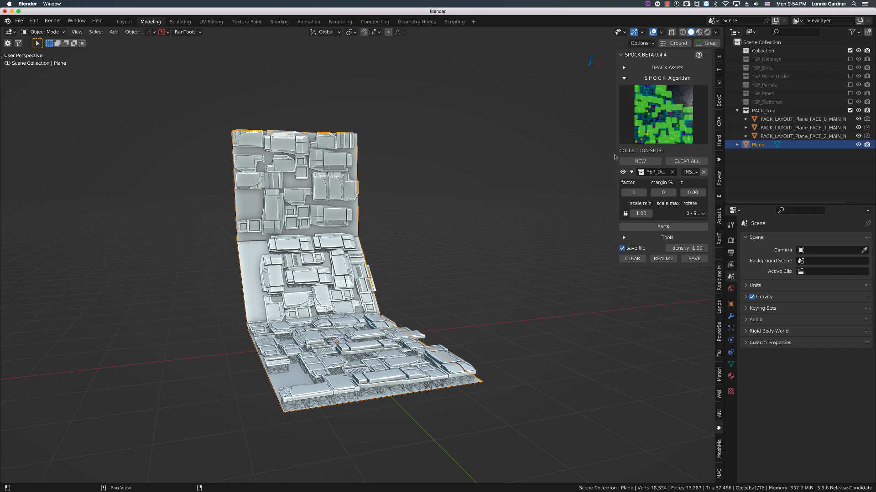
# Add a second collection set that uses *SP_Panel Under, and collapse the settings of both sets
pyautogui.moveTo(616, 158); pyautogui.dragTo(602, 164)
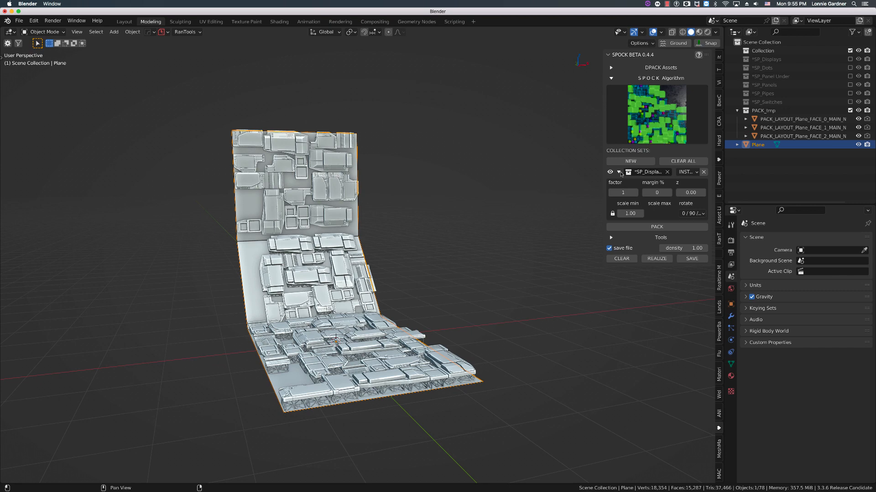
pyautogui.click(618, 172)
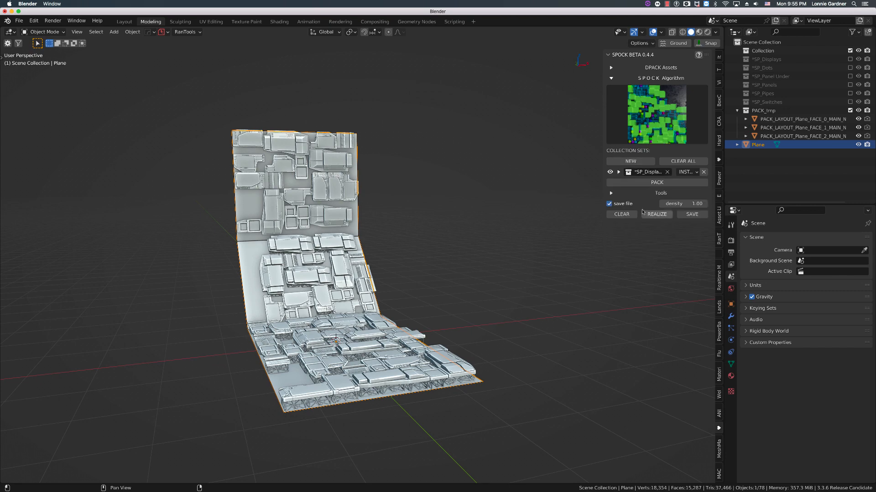
pyautogui.click(633, 160)
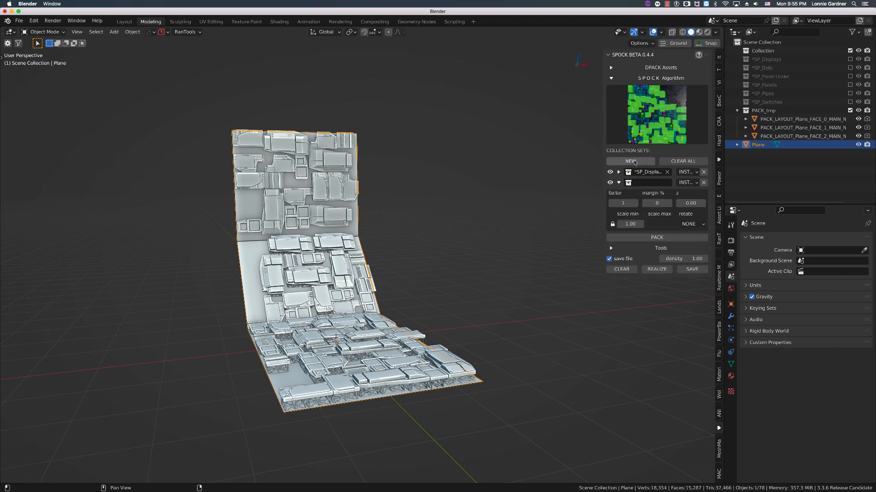
pyautogui.click(648, 183)
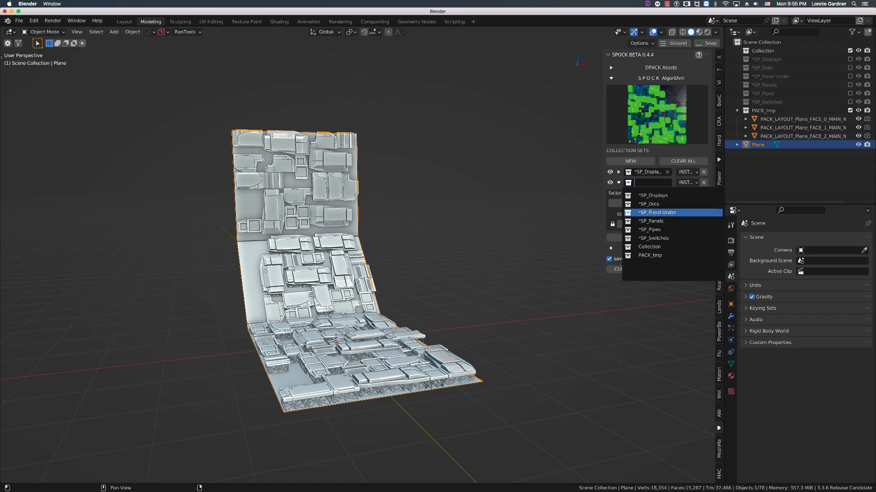
pyautogui.click(652, 213)
pyautogui.click(618, 183)
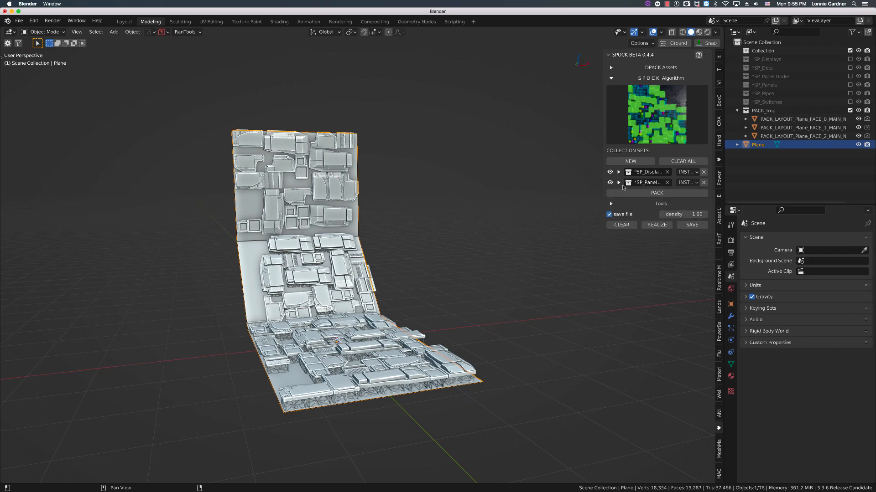
# Clear the temporary layout and repack the plane with the *SP_Panel Under set as FILL
pyautogui.click(621, 225)
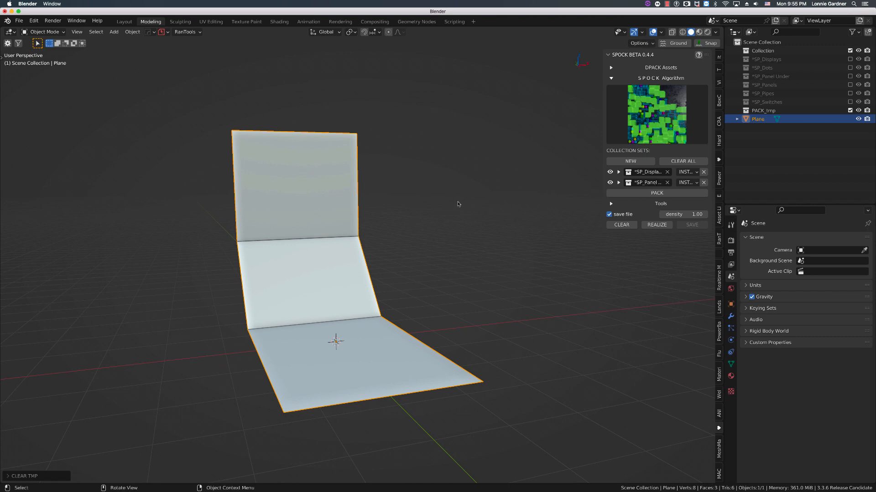
pyautogui.click(663, 194)
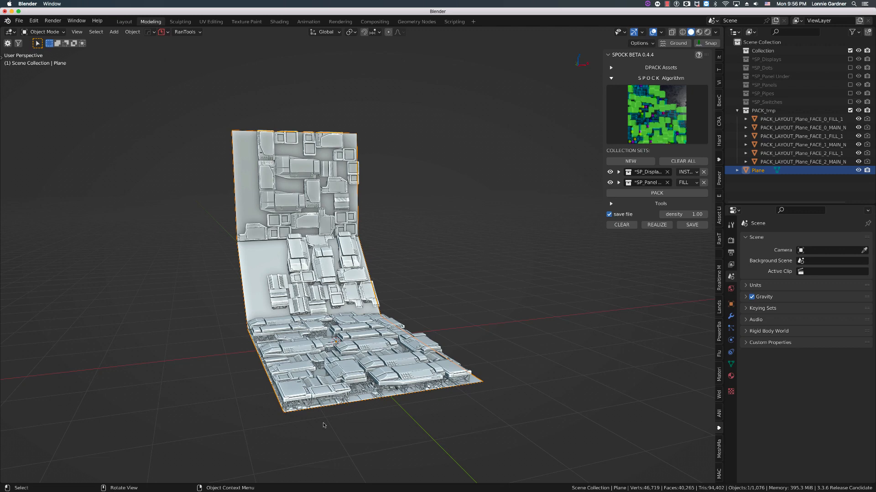
# Examine the fill details beneath the packed displays up close, selecting individual pieces near the front edge of the plane
pyautogui.scroll(2, 351, 406)
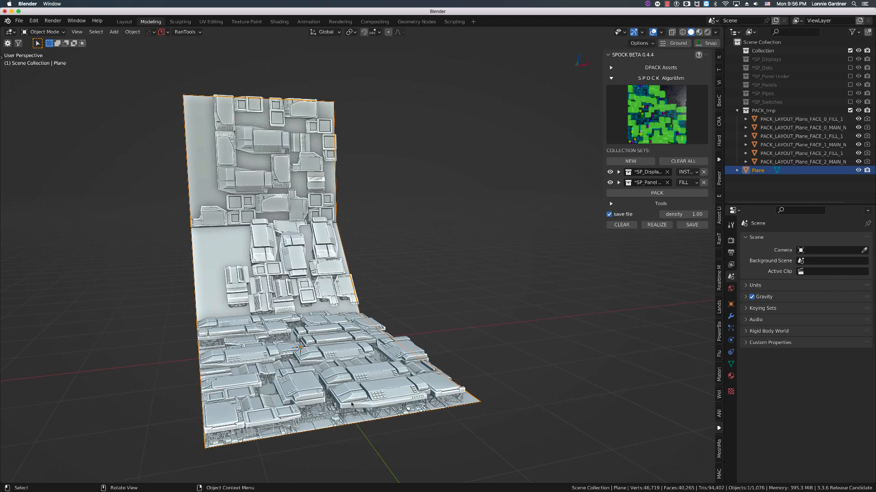
pyautogui.moveTo(377, 346); pyautogui.dragTo(406, 302, button='middle')
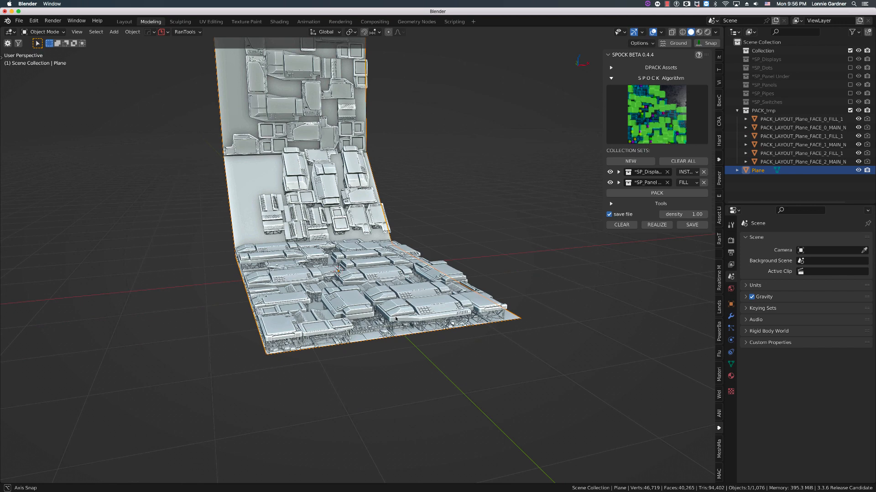
pyautogui.scroll(5, 395, 318)
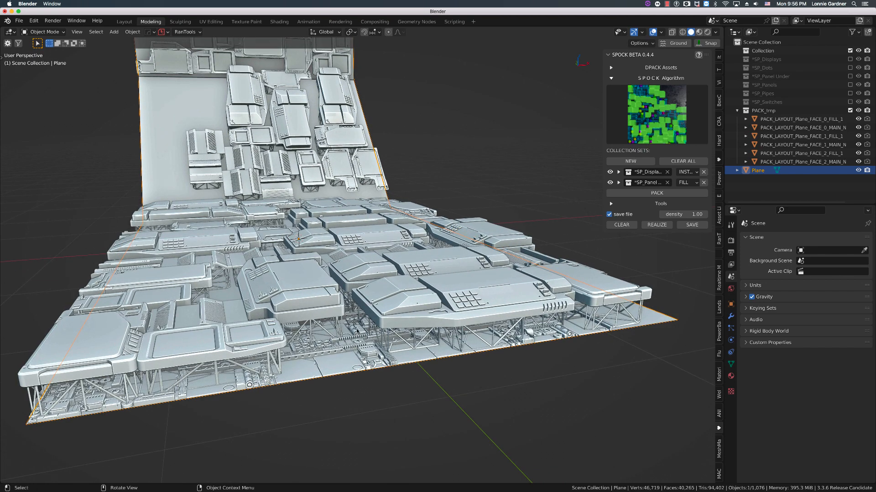
pyautogui.click(354, 330)
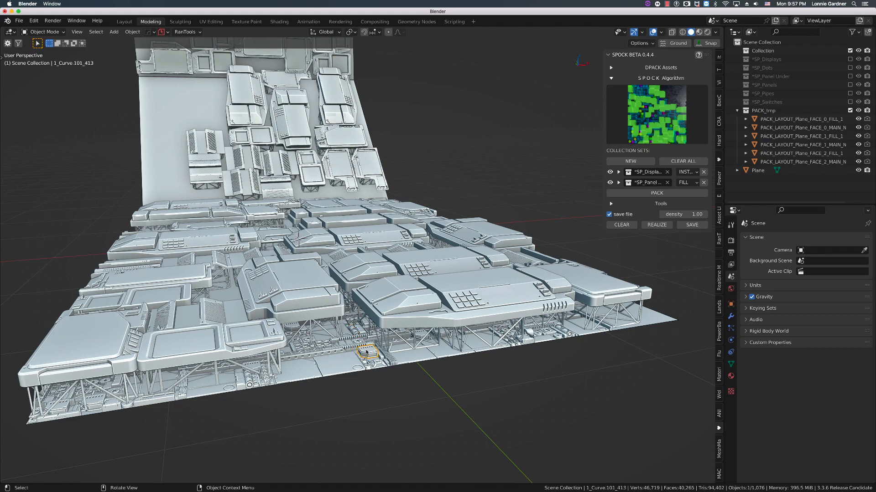
pyautogui.click(343, 345)
pyautogui.click(340, 363)
pyautogui.click(347, 387)
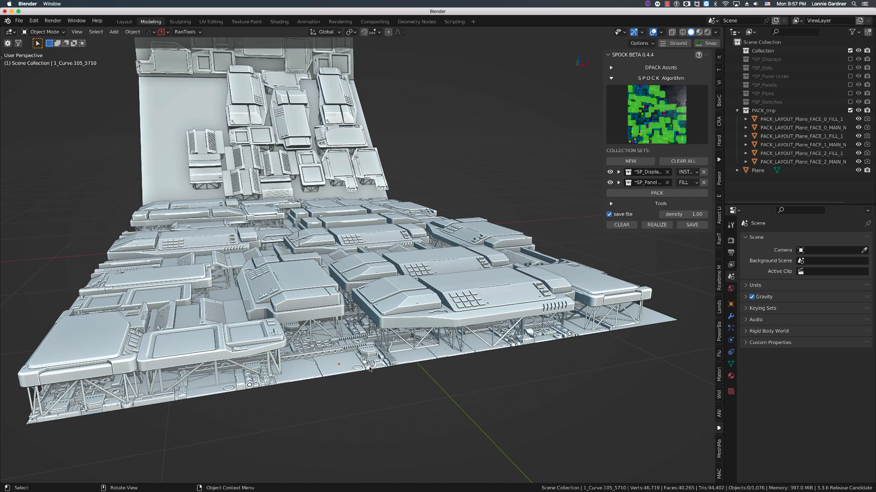
pyautogui.scroll(4, 365, 367)
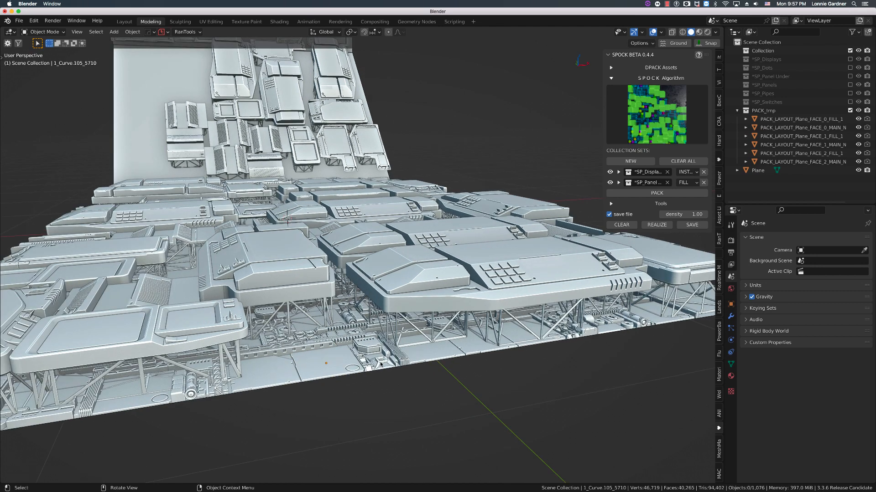
pyautogui.click(366, 361)
# Save the current packed layout as a saved collection set
pyautogui.scroll(-5, 341, 362)
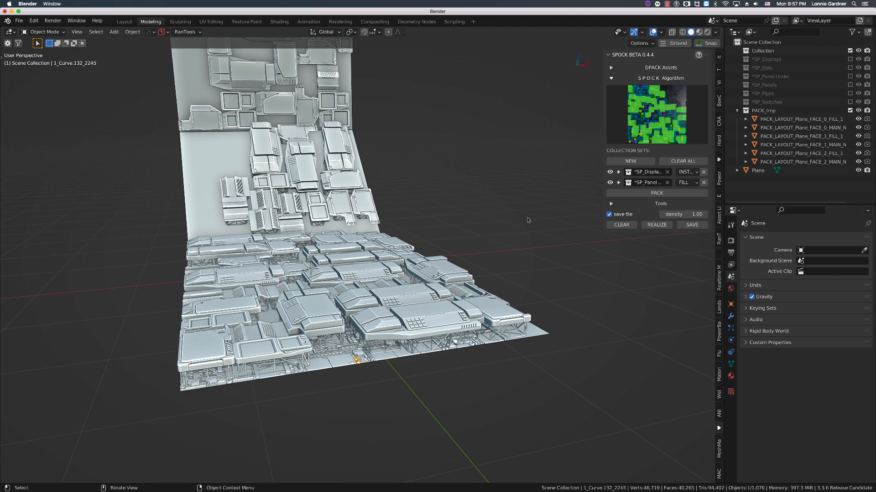
pyautogui.keyDown('shift'); pyautogui.moveTo(528, 220); pyautogui.dragTo(579, 288, button='middle'); pyautogui.keyUp('shift')
pyautogui.scroll(-1, 504, 214)
pyautogui.scroll(-1, 504, 214)
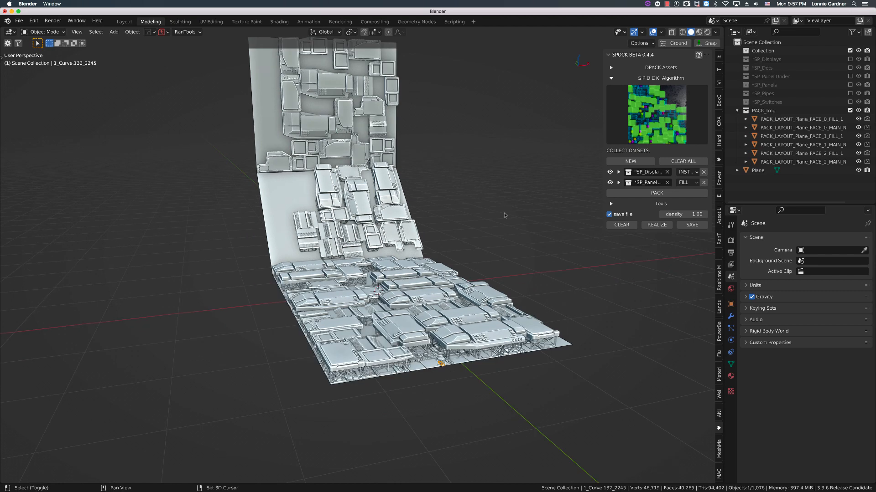
pyautogui.moveTo(505, 215); pyautogui.dragTo(497, 235, button='middle')
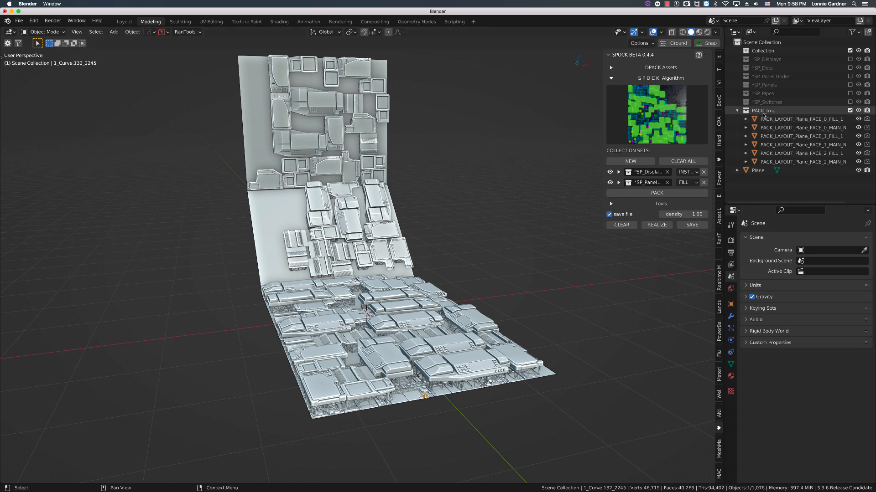
pyautogui.click(692, 225)
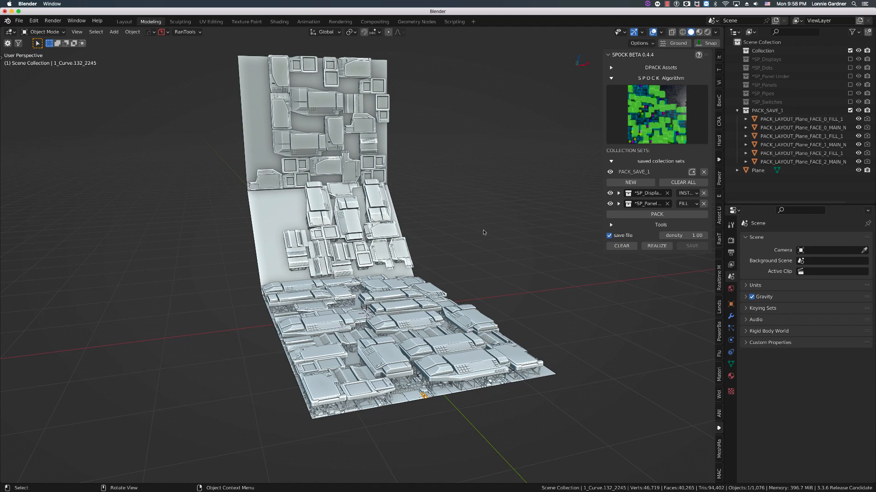
# Clear the temporary collection while keeping the saved layout, and show the model in Material Preview shading
pyautogui.scroll(-1, 483, 233)
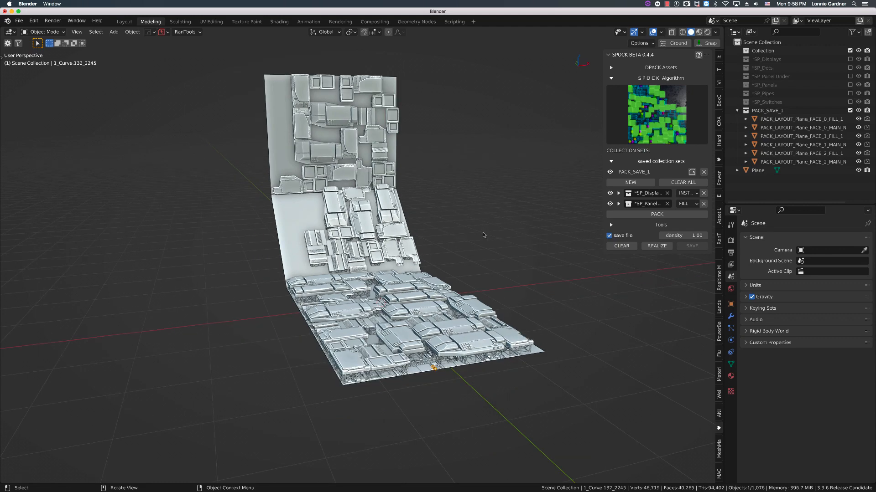
pyautogui.moveTo(483, 232); pyautogui.dragTo(477, 246, button='middle')
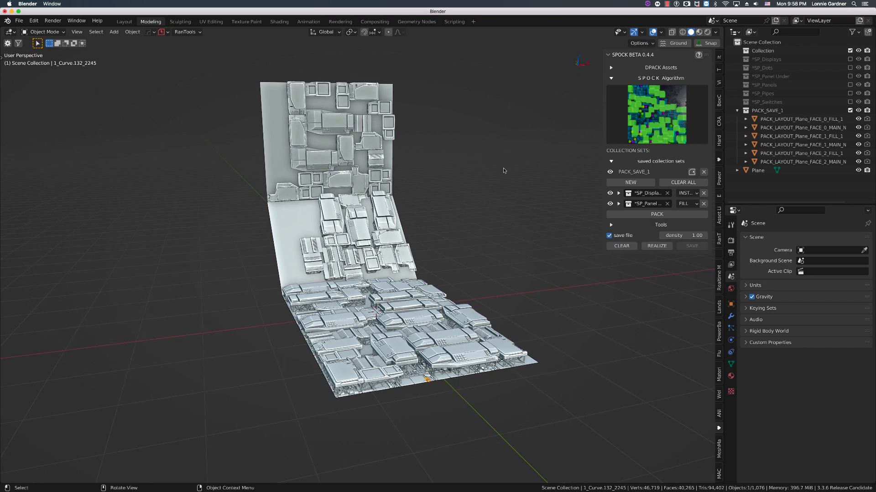
pyautogui.click(621, 247)
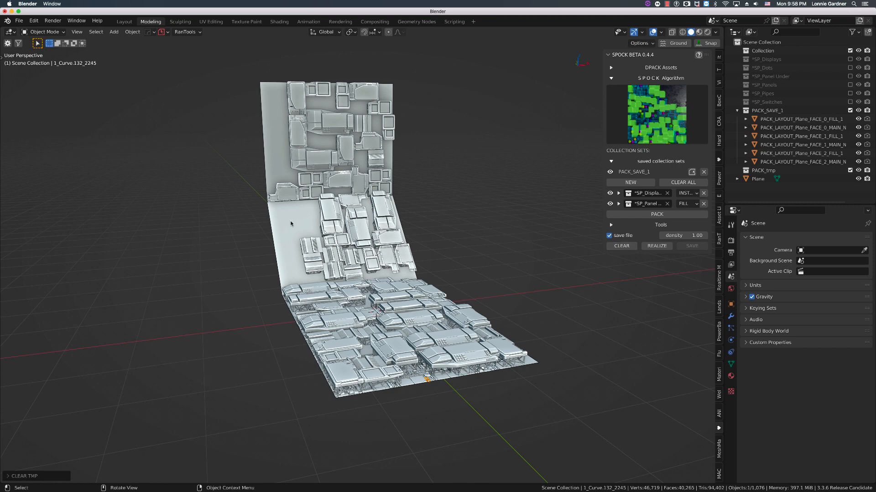
pyautogui.click(291, 226)
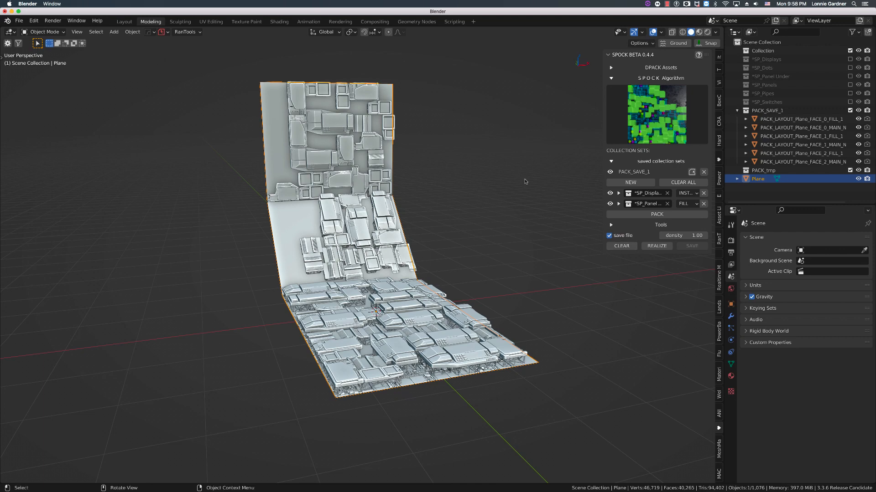
pyautogui.click(514, 171)
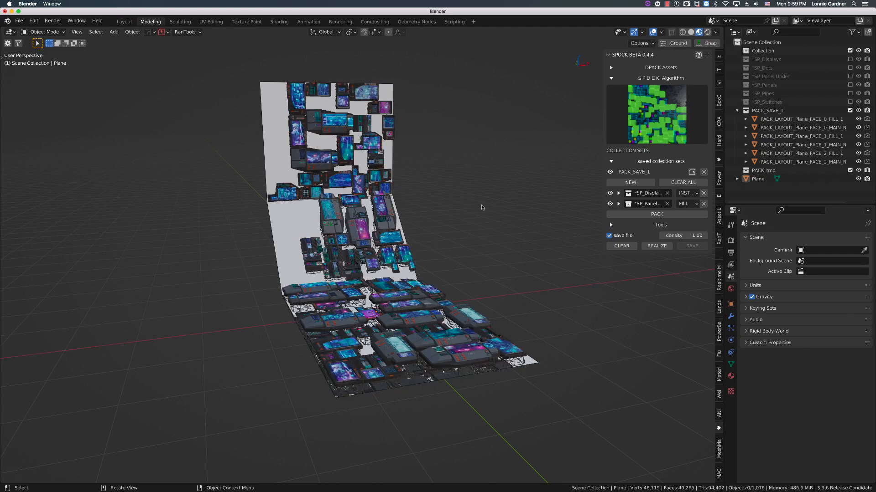
pyautogui.moveTo(479, 216); pyautogui.dragTo(474, 218, button='middle')
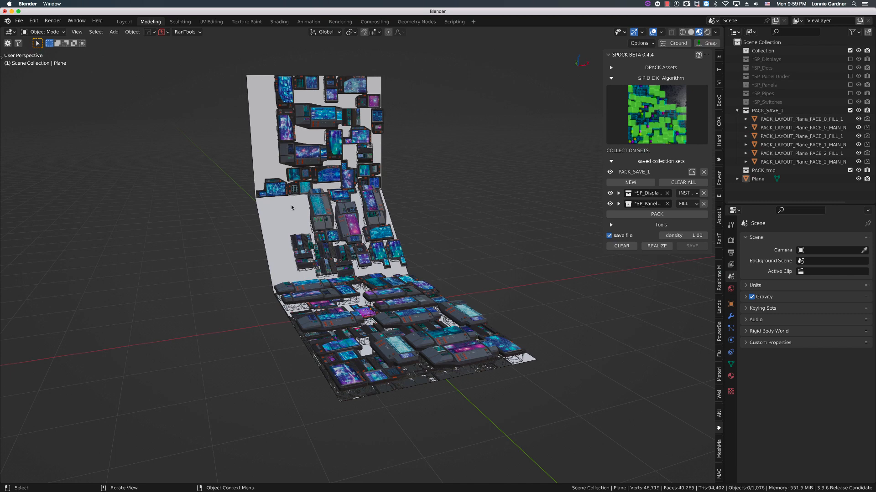
# Select the plane and apply a material from the KIT OPS pack cw Plastic plus Paint
pyautogui.click(284, 218)
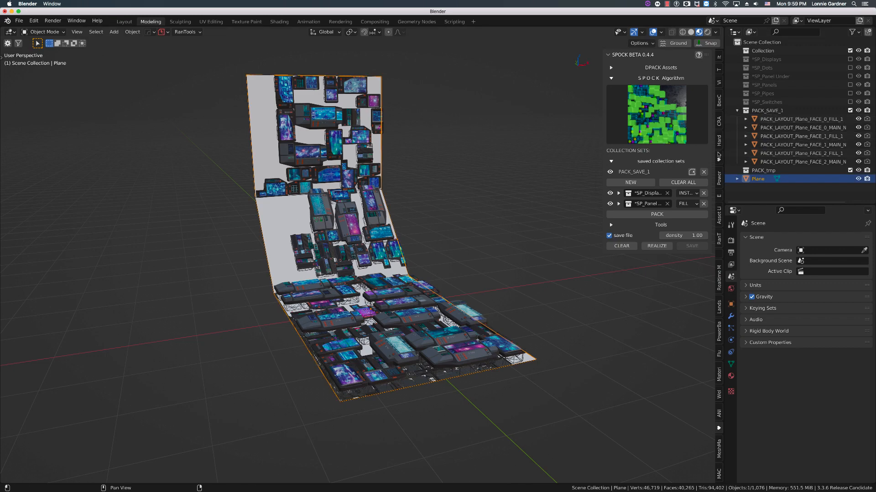
pyautogui.click(719, 155)
pyautogui.click(658, 131)
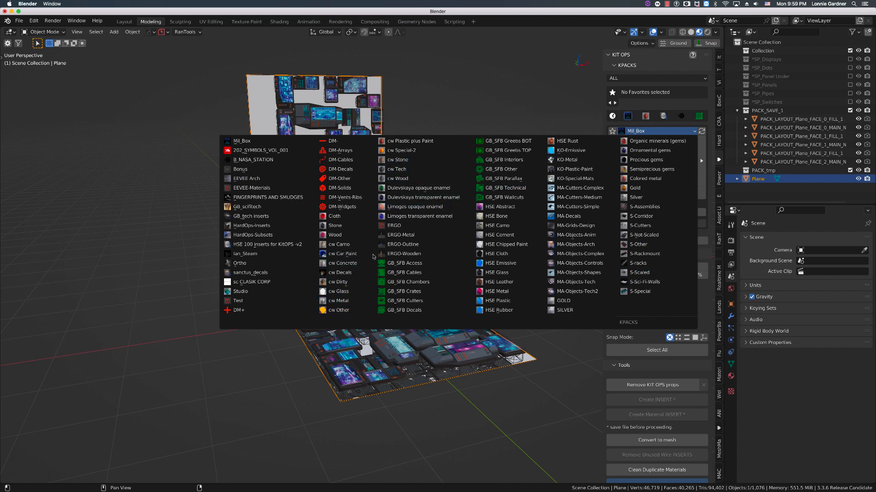
pyautogui.click(409, 142)
pyautogui.click(670, 160)
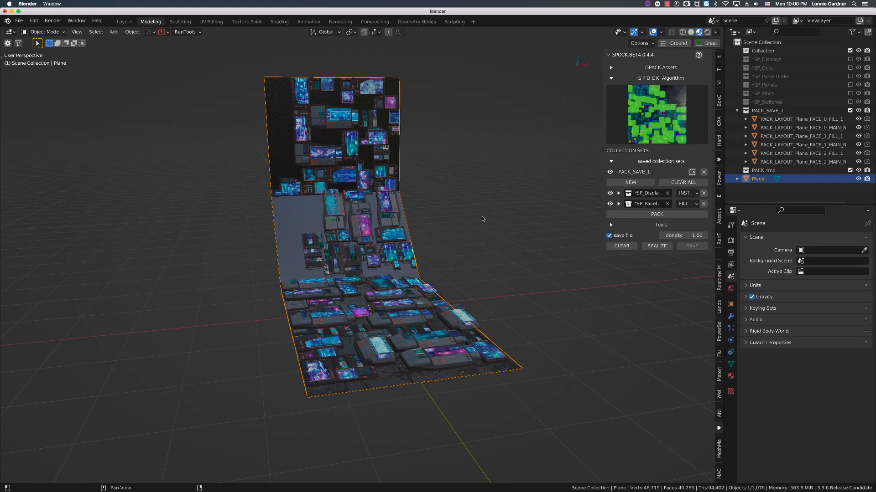
# Pack another layout of both sets onto the plane, and clear it from the temporary collection
pyautogui.click(656, 215)
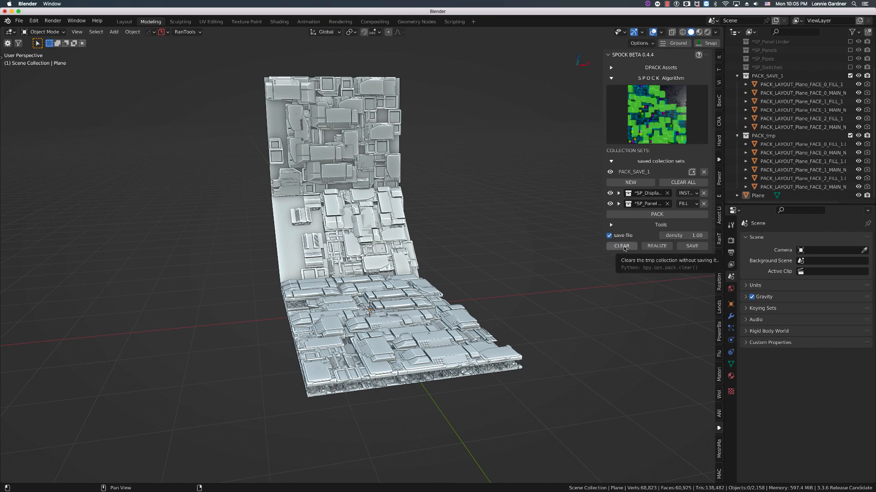
pyautogui.click(623, 248)
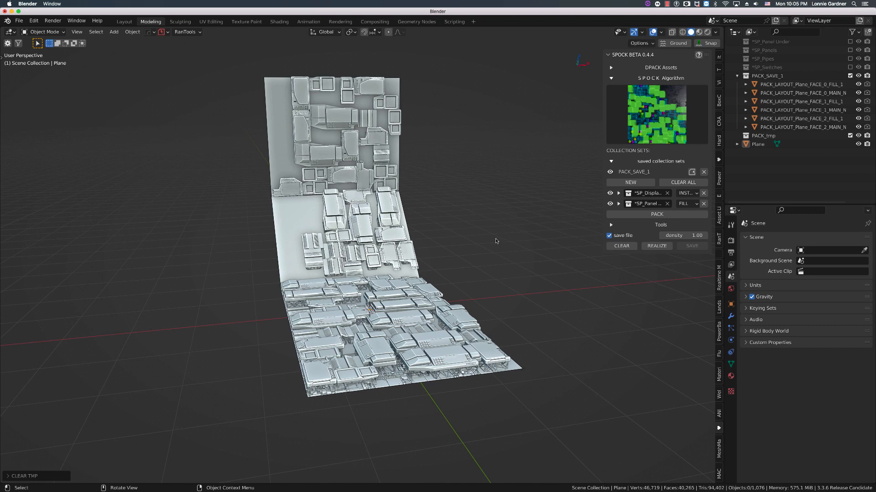
pyautogui.click(308, 214)
pyautogui.click(623, 247)
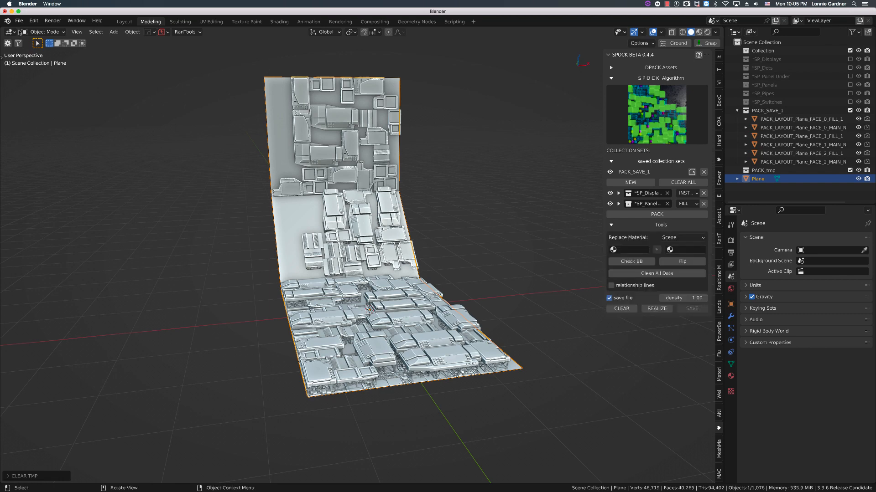
# Purge the file's recursive unused data-blocks and collapse the SPOCK tools section
pyautogui.click(20, 21)
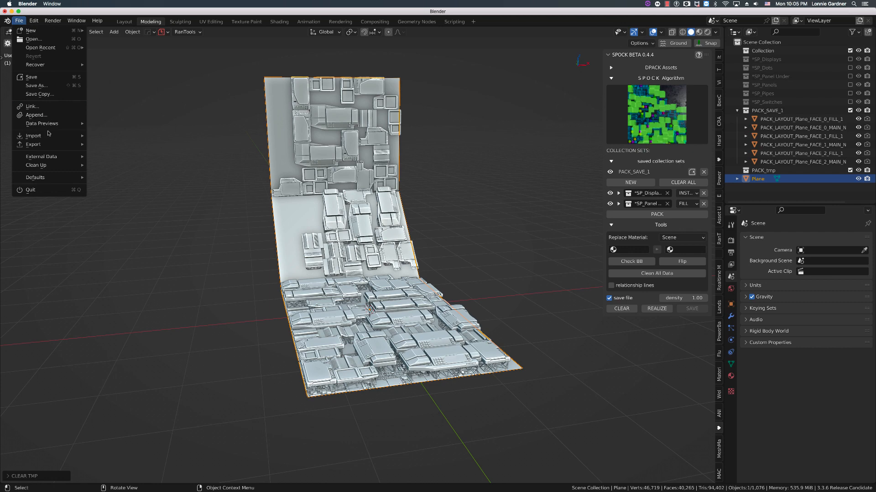
pyautogui.moveTo(106, 168)
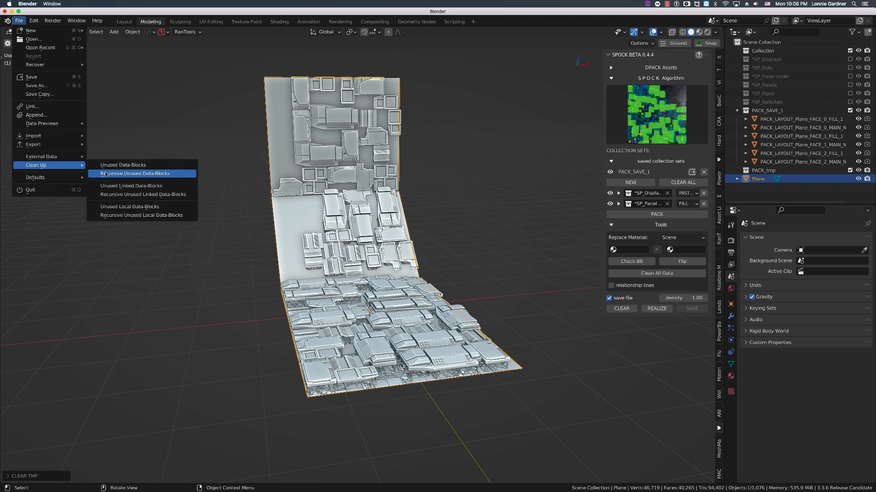
pyautogui.click(105, 174)
pyautogui.click(611, 224)
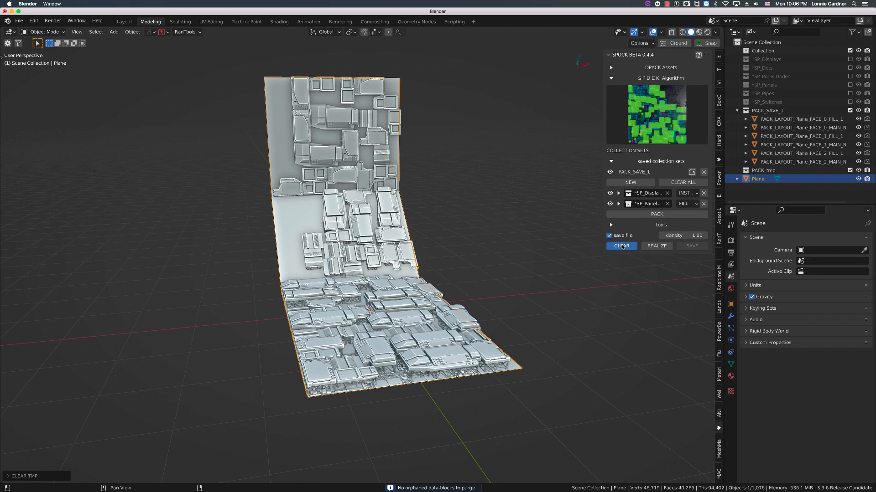
# Clear the temporary collection and delete all packed layout objects in PACK_SAVE_1, keeping only the plane
pyautogui.click(622, 246)
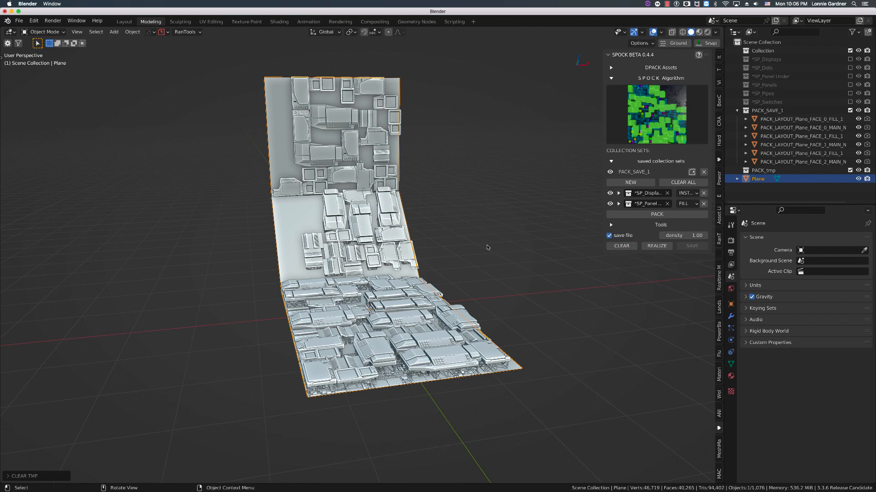
pyautogui.click(484, 247)
pyautogui.press('a')
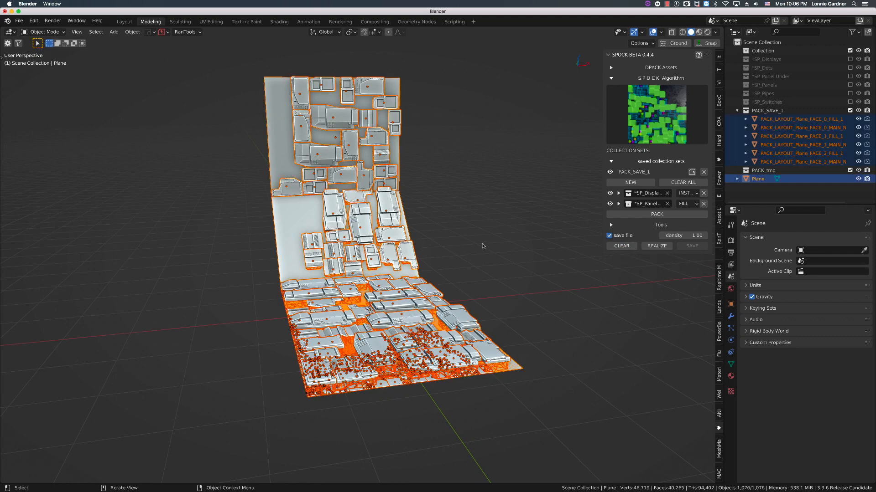
pyautogui.keyDown('shift'); pyautogui.click(298, 220); pyautogui.keyUp('shift')
pyautogui.scroll(2, 292, 220)
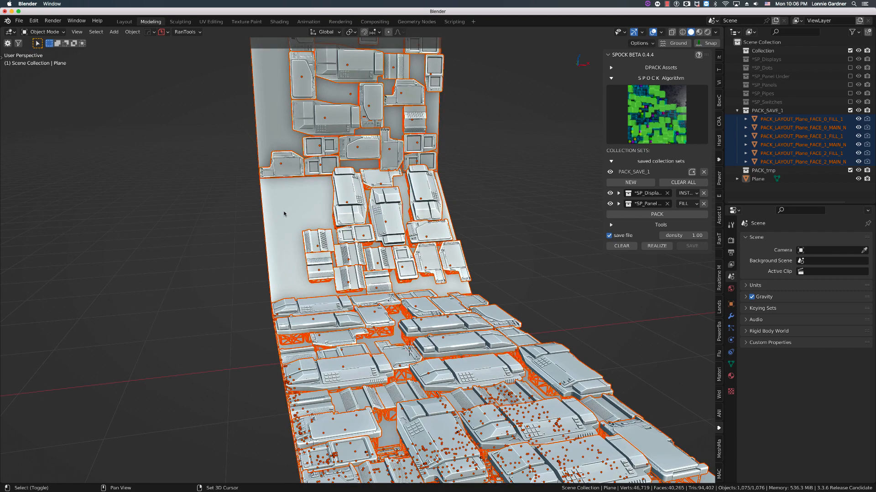
pyautogui.press('x')
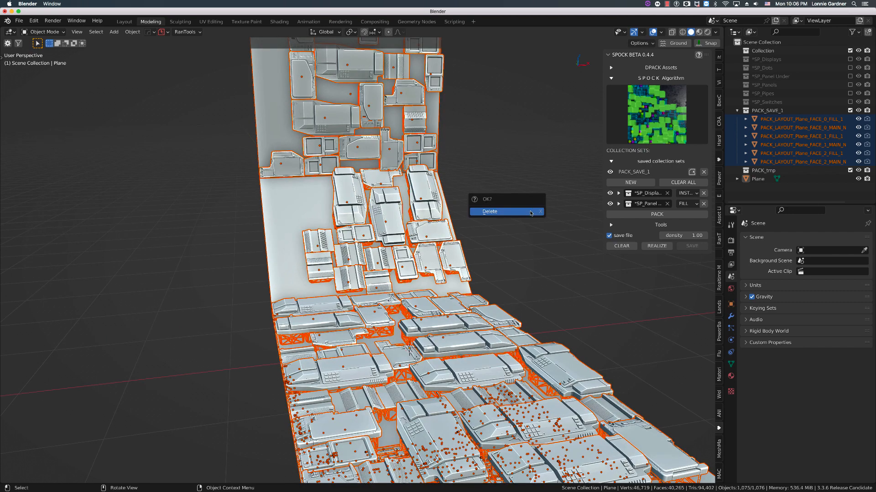
pyautogui.click(531, 213)
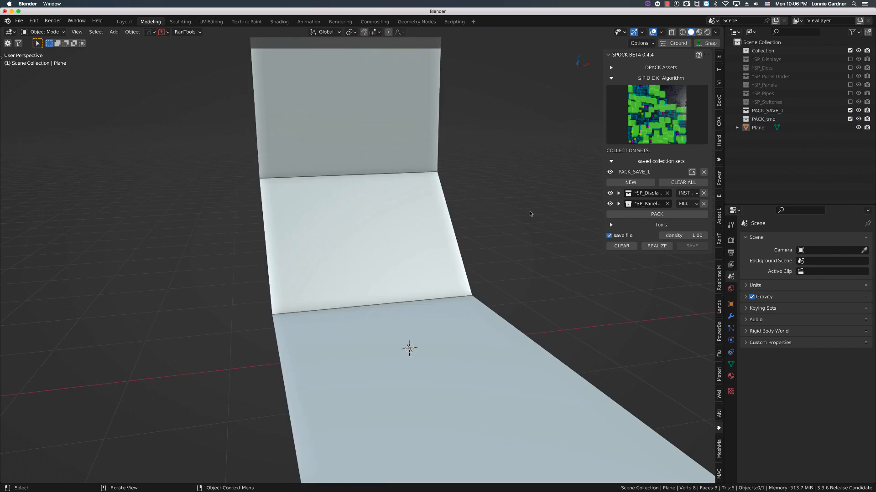
pyautogui.scroll(-6, 530, 215)
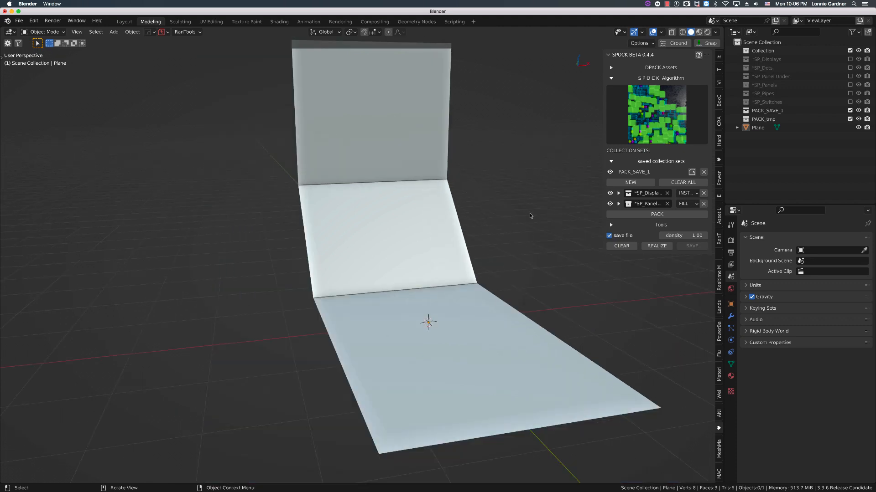
pyautogui.keyDown('shift'); pyautogui.moveTo(529, 216); pyautogui.dragTo(515, 236, button='middle'); pyautogui.keyUp('shift')
pyautogui.scroll(3, 515, 236)
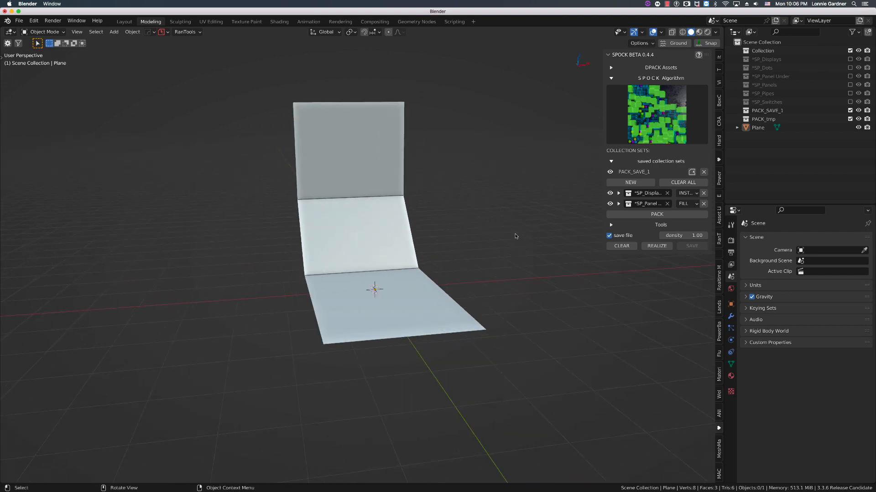
pyautogui.keyDown('shift'); pyautogui.moveTo(470, 250); pyautogui.dragTo(499, 254, button='middle'); pyautogui.keyUp('shift')
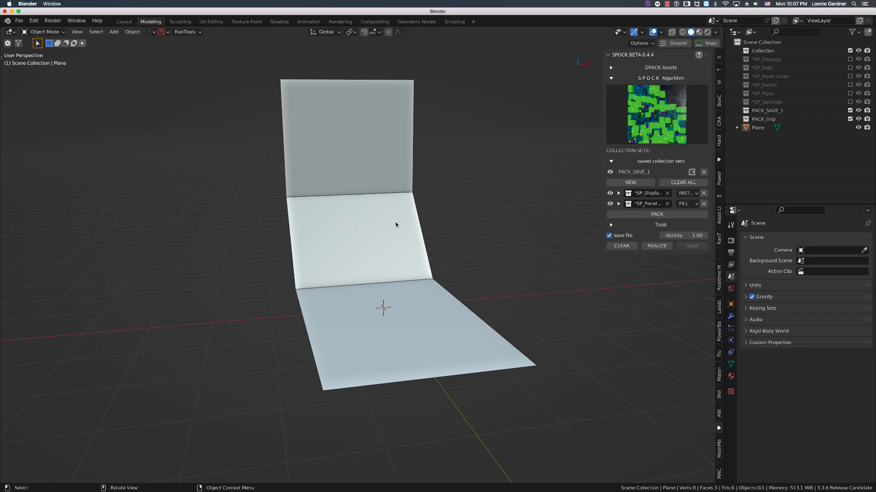
# Expand the SPOCK tools section, start appending from another file, and browse from the PURCHASES bookmark to the SIMPLY SCIFI FLEX folder
pyautogui.click(611, 226)
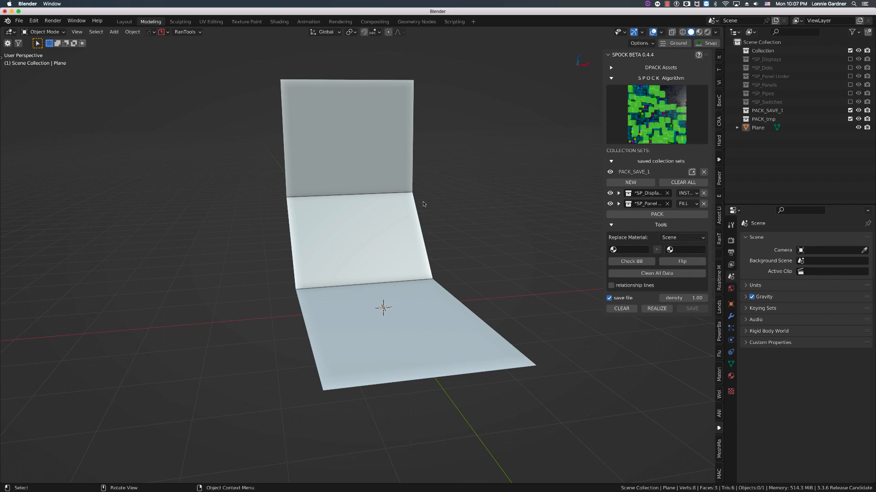
pyautogui.click(20, 20)
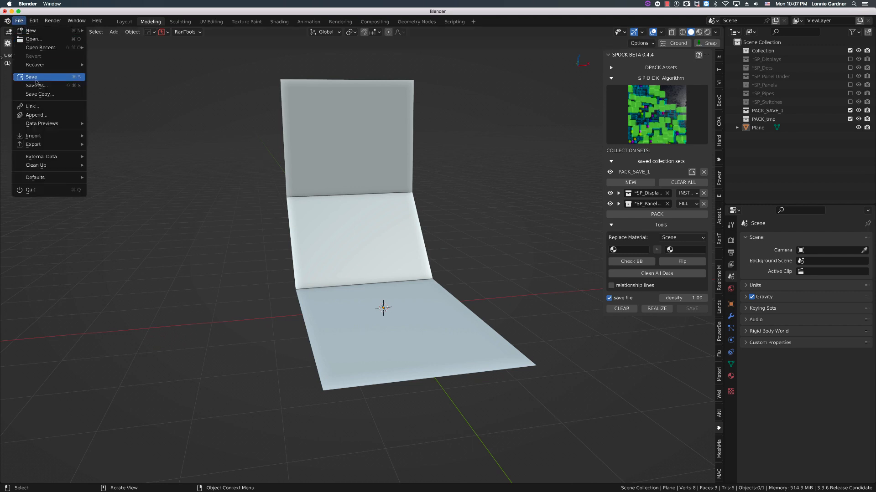
pyautogui.press('Escape')
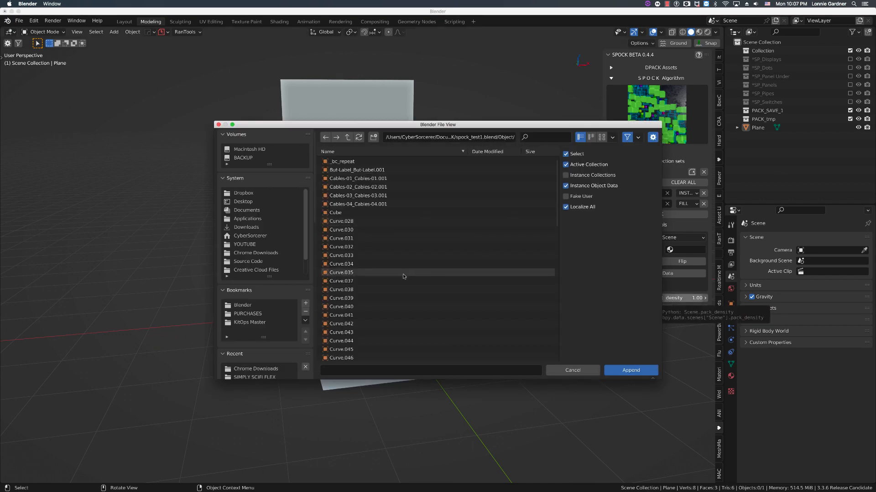
pyautogui.click(261, 220)
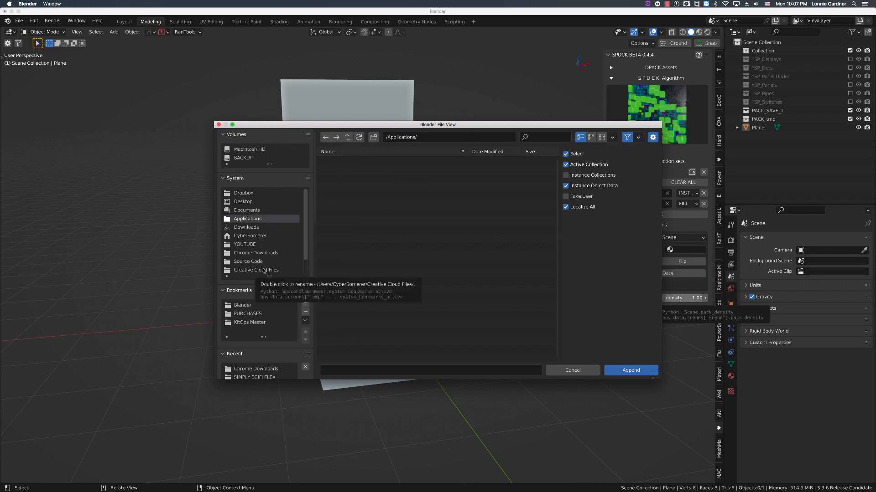
pyautogui.click(247, 314)
pyautogui.doubleClick(346, 272)
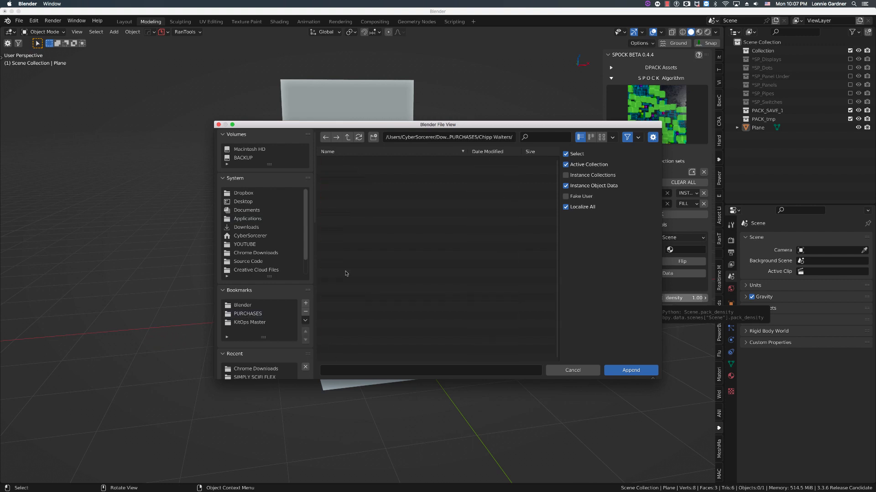
pyautogui.doubleClick(360, 334)
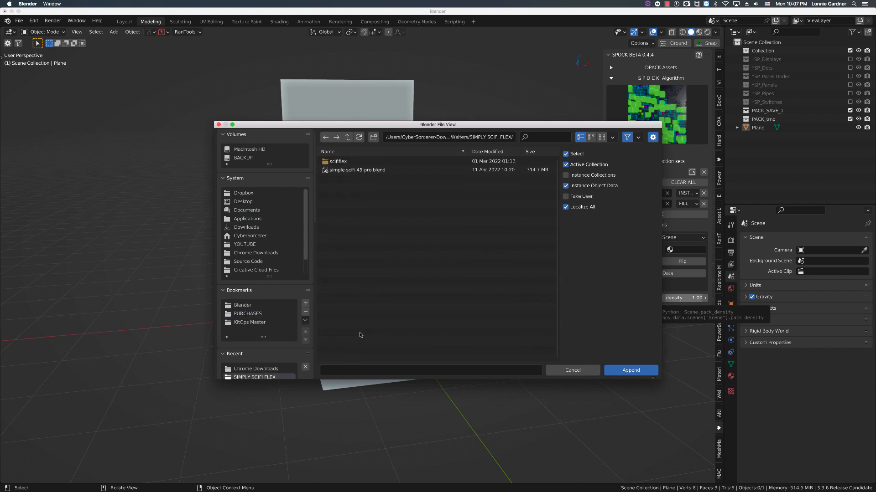
# Append the DPACKS-PRO collection from simple-scifi-45-pro.blend
pyautogui.click(358, 173)
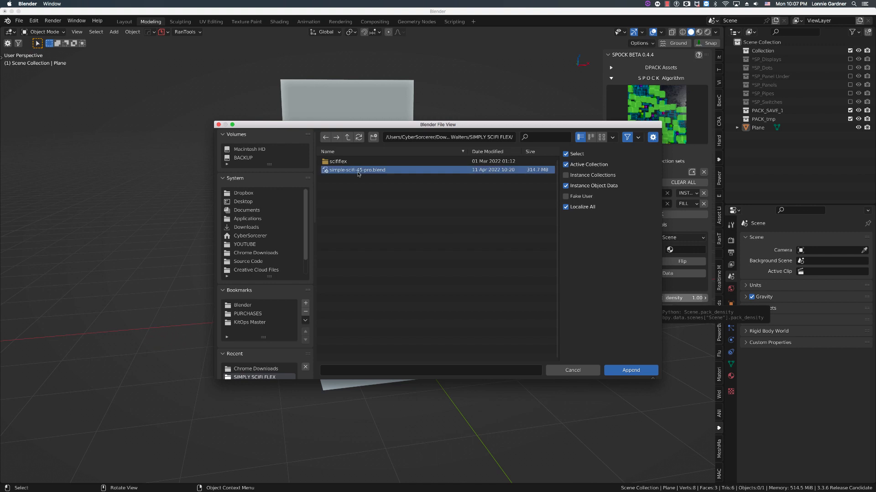
pyautogui.doubleClick(358, 172)
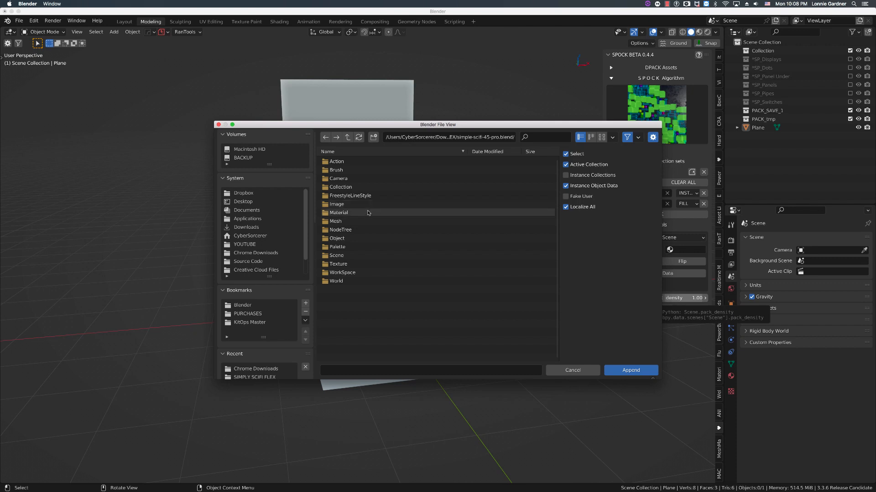
pyautogui.click(358, 187)
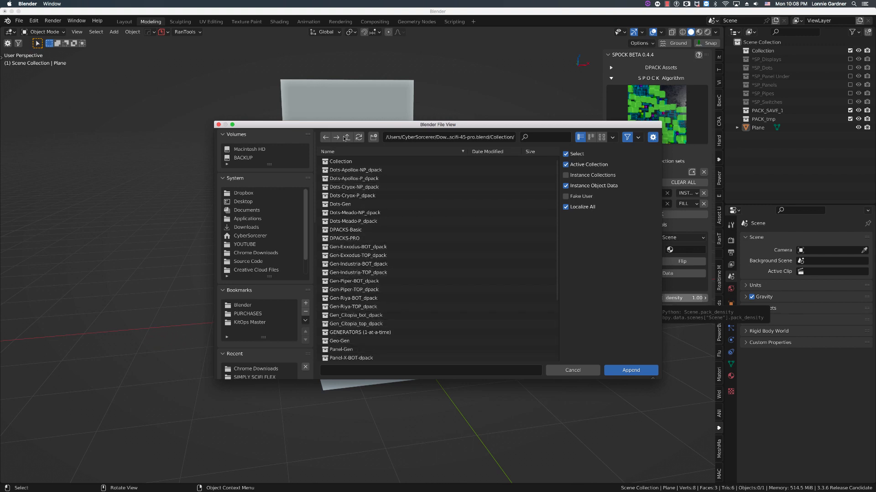
pyautogui.click(356, 239)
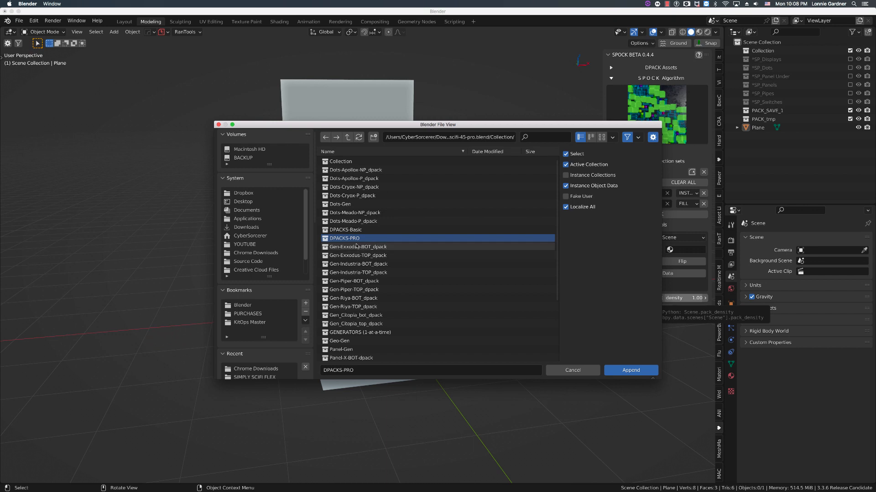
pyautogui.click(636, 370)
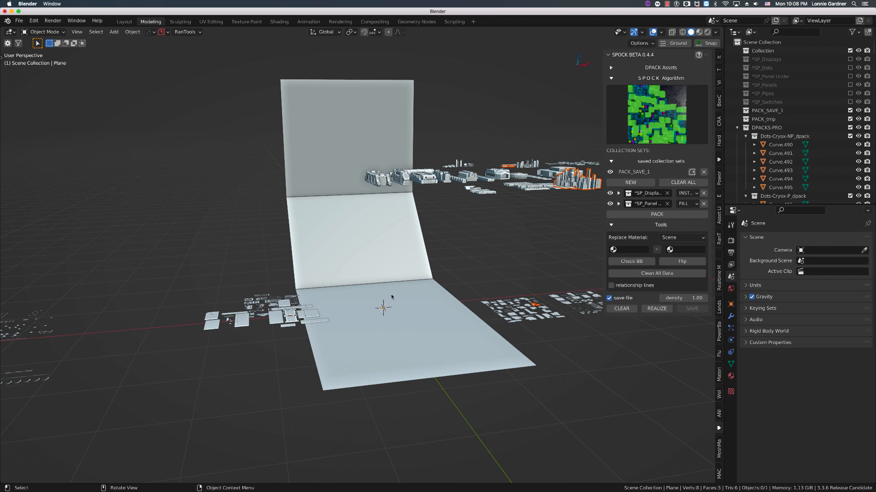
# Deselect everything, exclude the DPACKS-PRO collection from the view layer, and collapse its hierarchy
pyautogui.hotkey('alt', 'a')
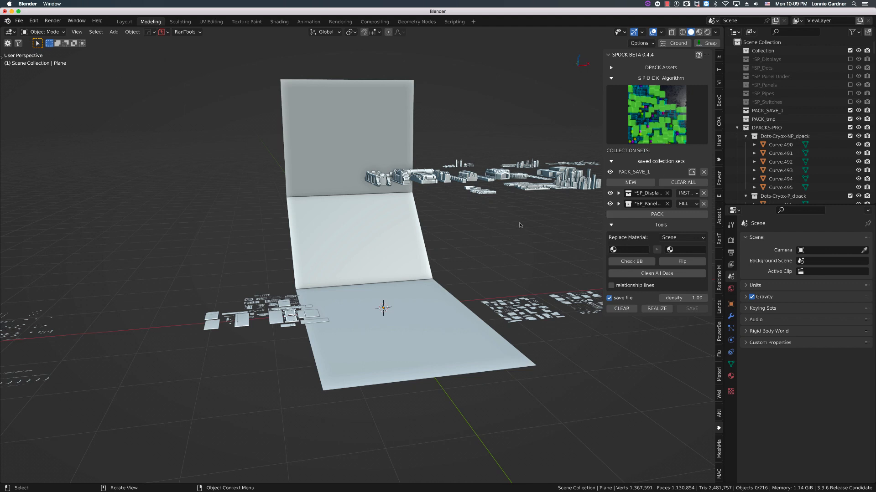
pyautogui.click(849, 129)
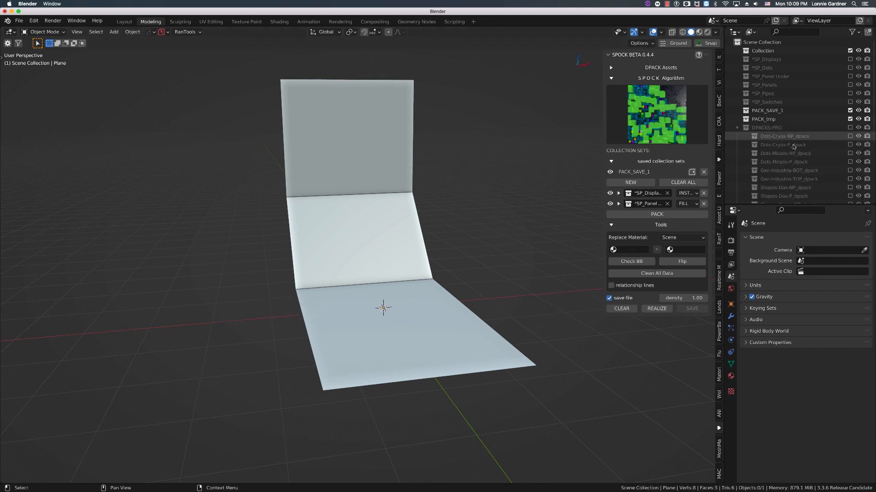
pyautogui.click(738, 130)
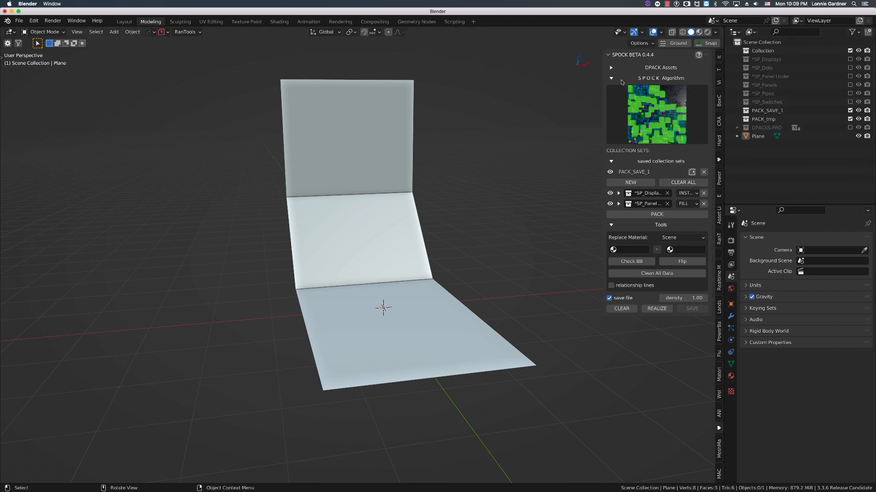
# Expand the SPOCK DPACK Assets section, collapse the algorithm and tools sections, and select the plane
pyautogui.click(634, 73)
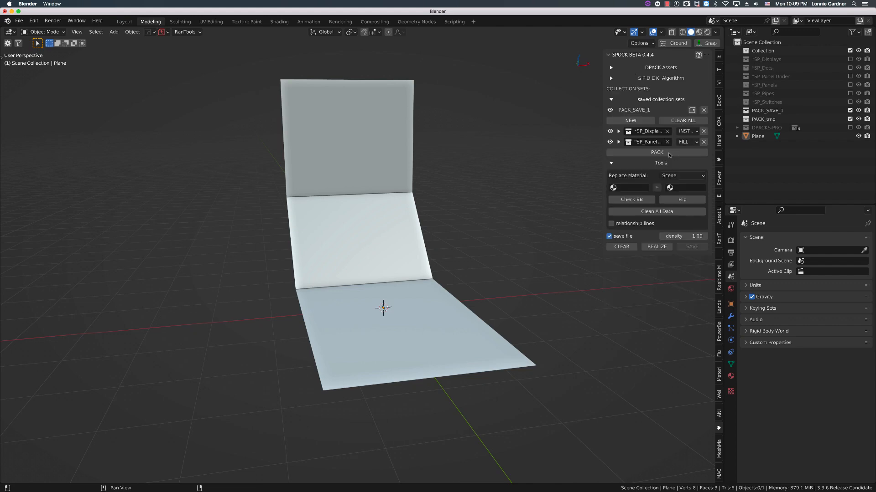
pyautogui.click(657, 68)
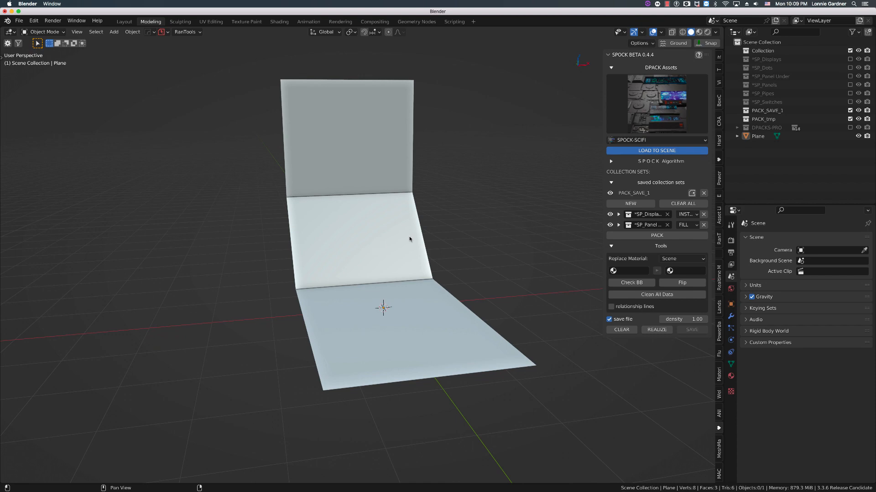
pyautogui.click(640, 236)
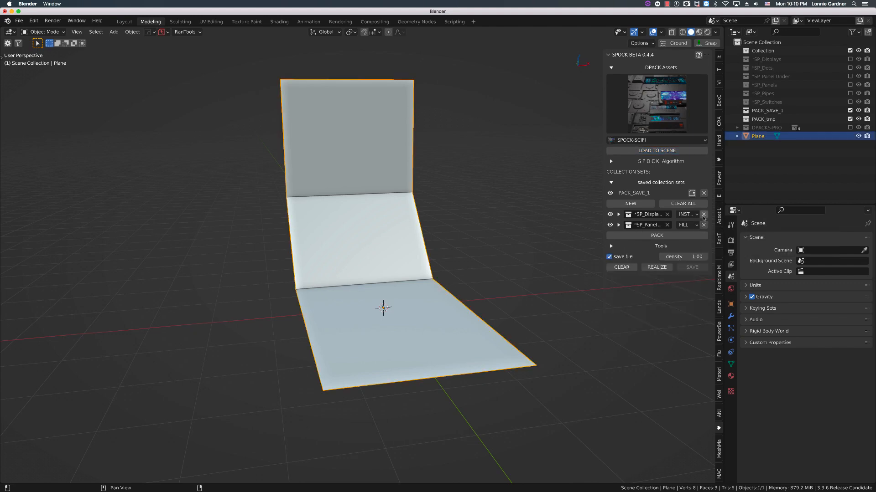
# Remove the *SP_Displays collection set and add a new empty set
pyautogui.click(703, 215)
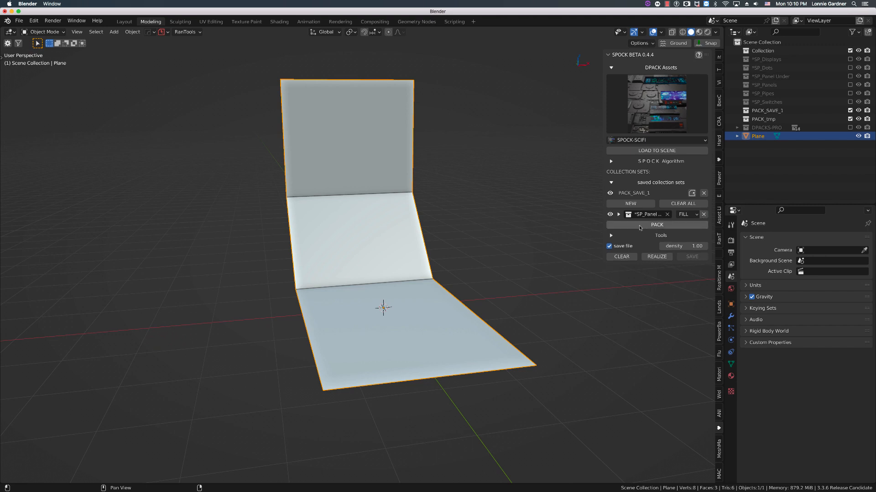
pyautogui.click(629, 204)
# Assign the Gen-Piper-TOP_dpack collection to the new set, collapse the set's settings, and pack the plane
pyautogui.click(649, 225)
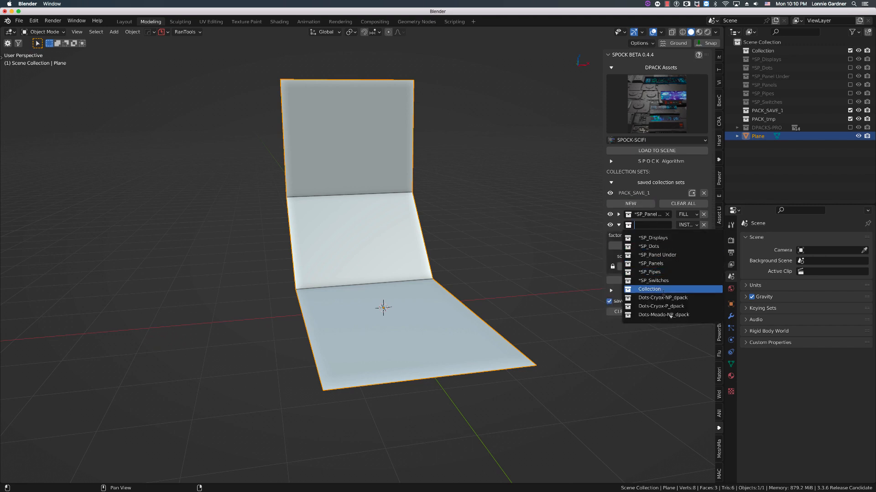
pyautogui.scroll(-5, 670, 316)
pyautogui.scroll(-8, 670, 315)
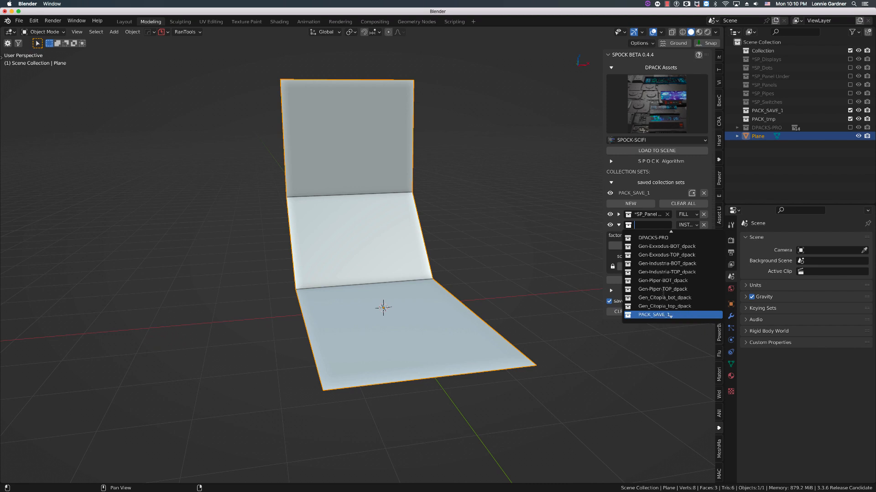
pyautogui.scroll(8, 670, 315)
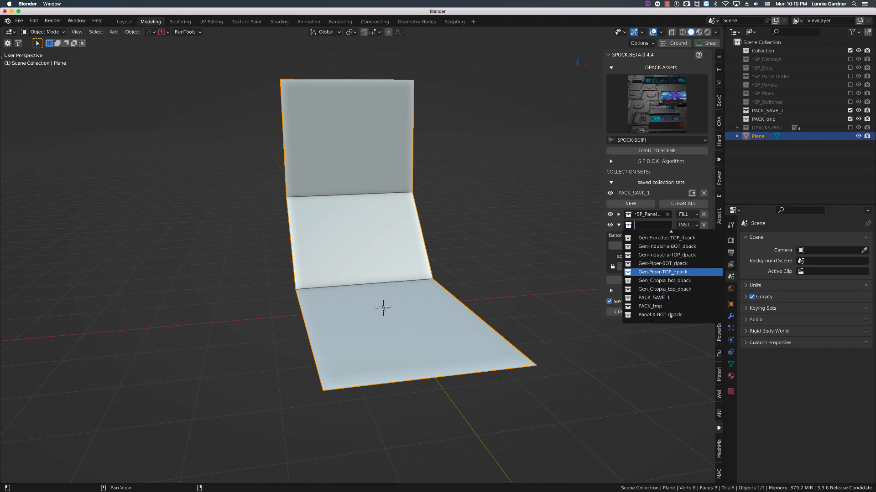
pyautogui.scroll(1, 671, 315)
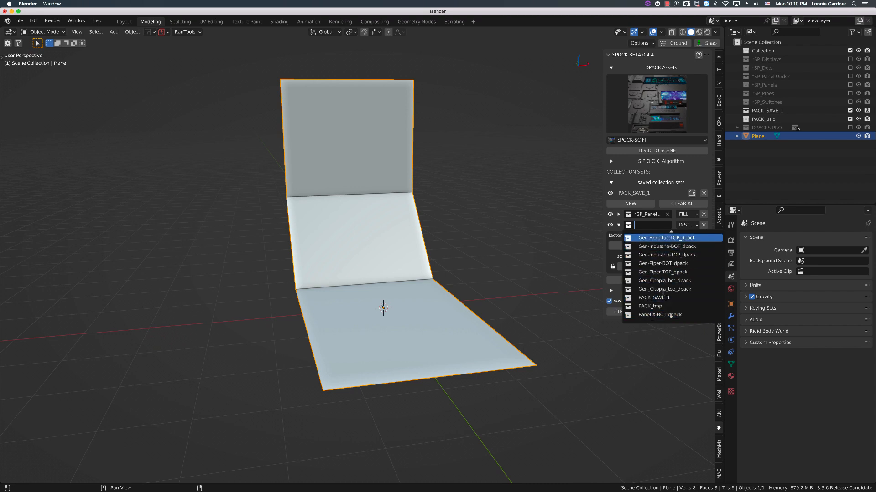
pyautogui.scroll(-9, 670, 315)
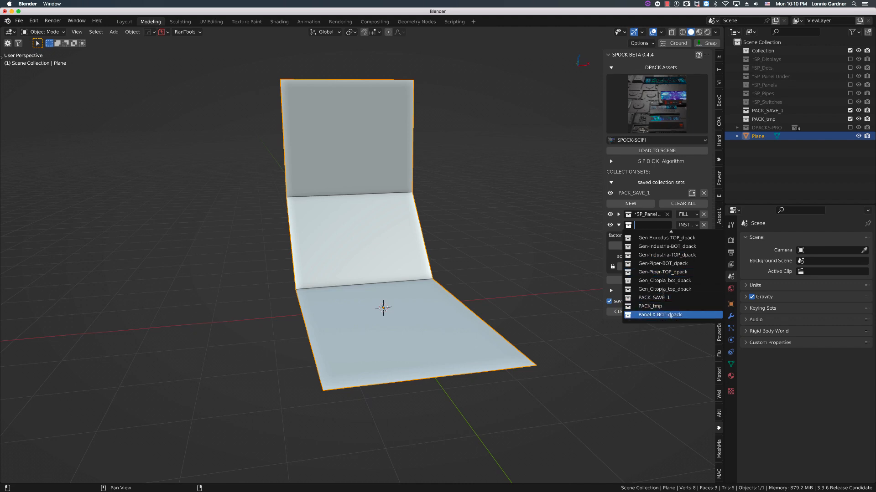
pyautogui.scroll(2, 670, 315)
pyautogui.scroll(-2, 671, 316)
pyautogui.scroll(5, 670, 316)
pyautogui.scroll(-1, 671, 315)
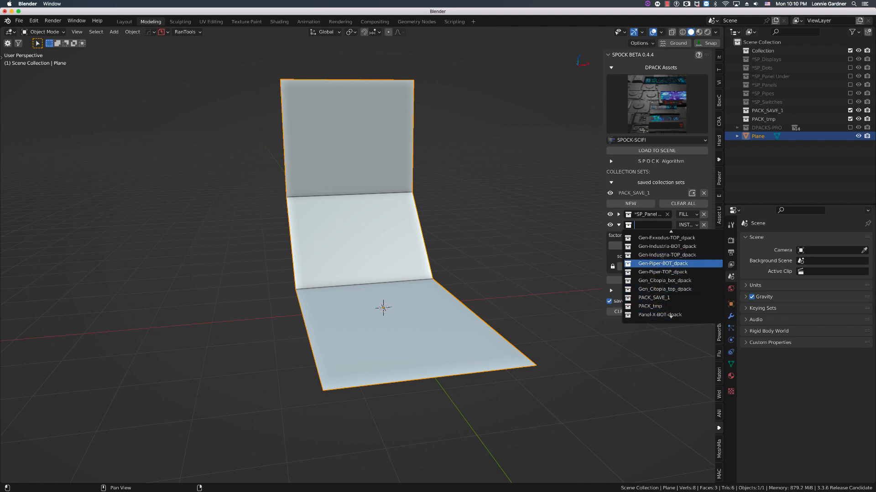
pyautogui.scroll(7, 663, 260)
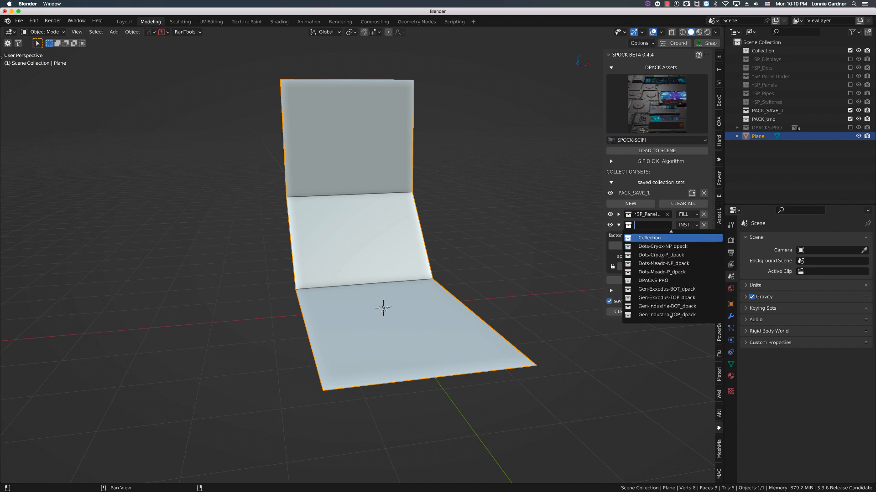
pyautogui.scroll(7, 661, 268)
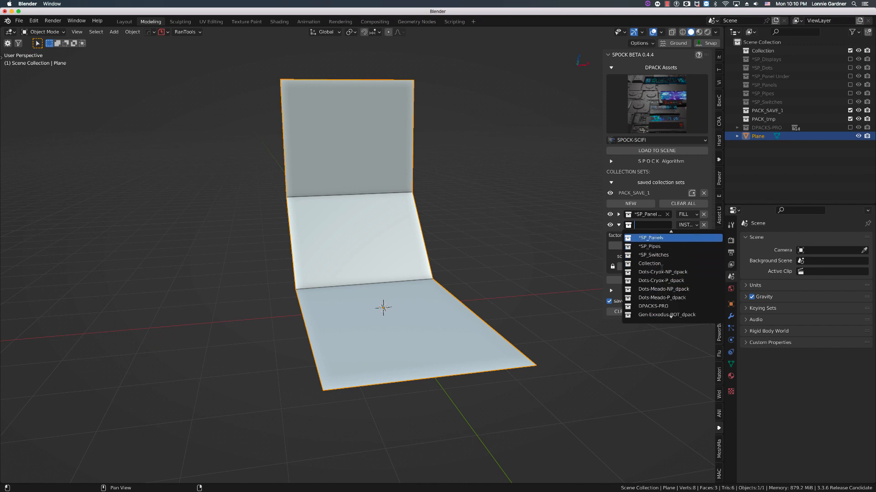
pyautogui.scroll(-11, 670, 316)
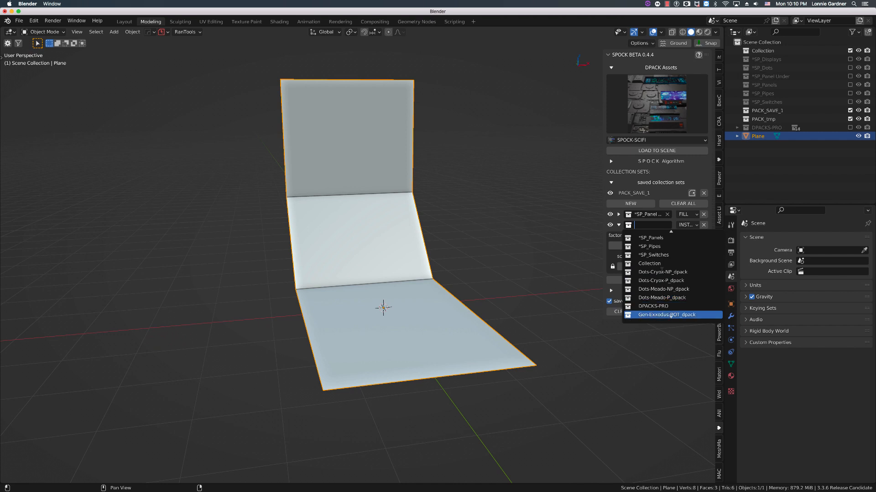
pyautogui.scroll(-7, 670, 316)
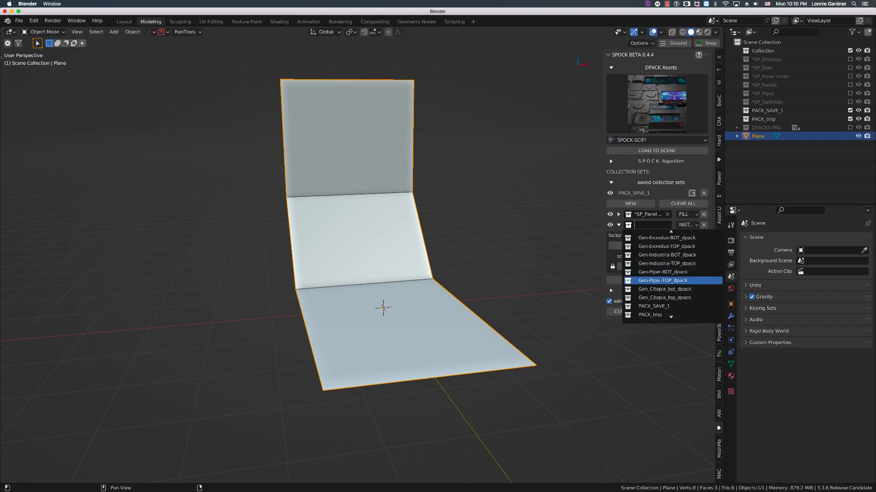
pyautogui.click(661, 281)
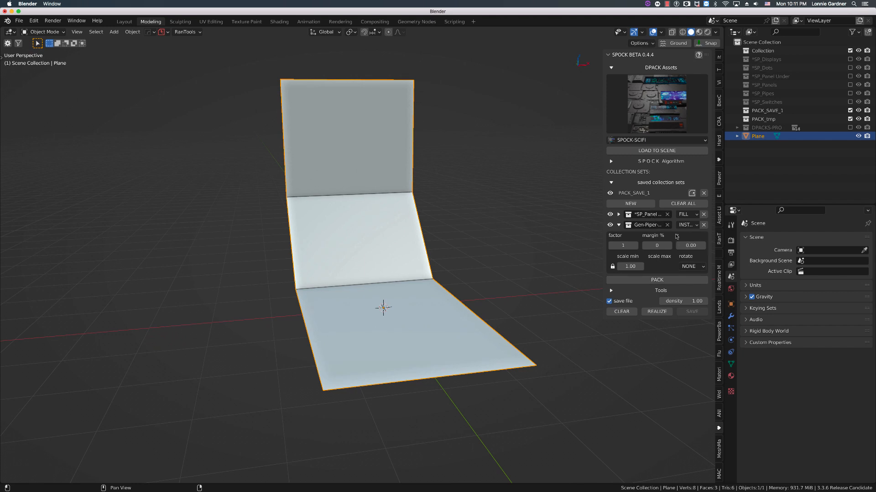
pyautogui.click(618, 225)
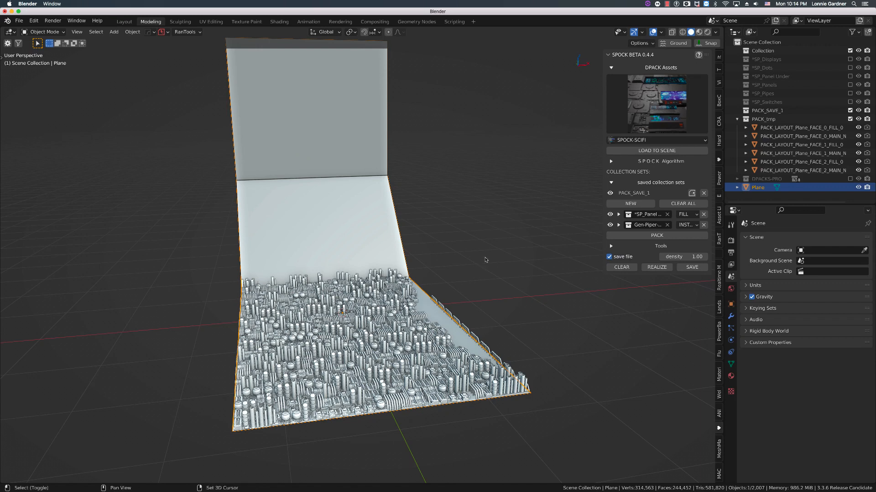
# Examine the packed pipes and silos on the plane's floor face from the front, from the side and close up
pyautogui.moveTo(485, 260)
pyautogui.mouseDown(button='middle')
pyautogui.moveTo(499, 222)
pyautogui.moveTo(491, 254)
pyautogui.mouseUp(button='middle')
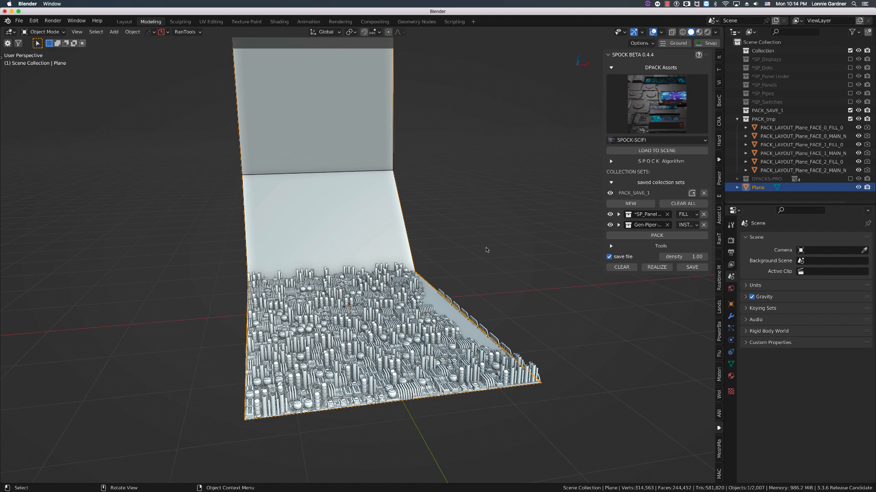
pyautogui.keyDown('shift'); pyautogui.moveTo(487, 248); pyautogui.dragTo(492, 230, button='middle'); pyautogui.keyUp('shift')
pyautogui.keyDown('shift'); pyautogui.moveTo(388, 306); pyautogui.dragTo(391, 293, button='middle'); pyautogui.keyUp('shift')
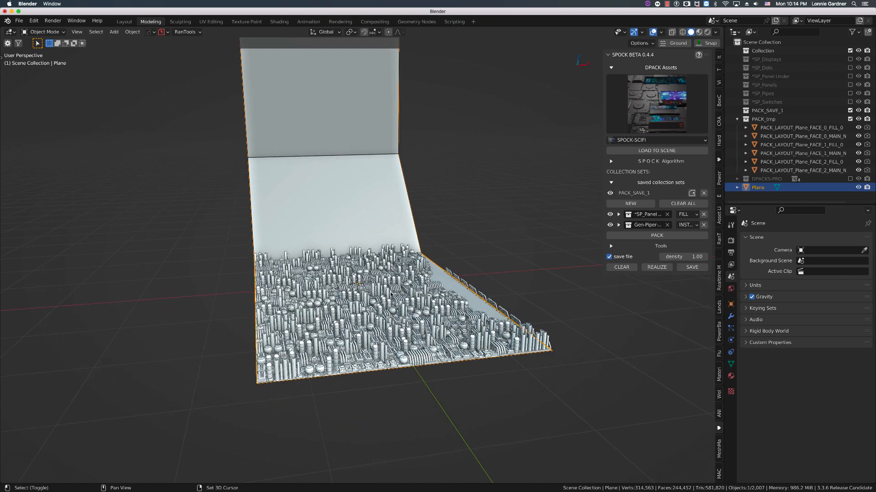
pyautogui.moveTo(480, 215); pyautogui.dragTo(481, 223, button='middle')
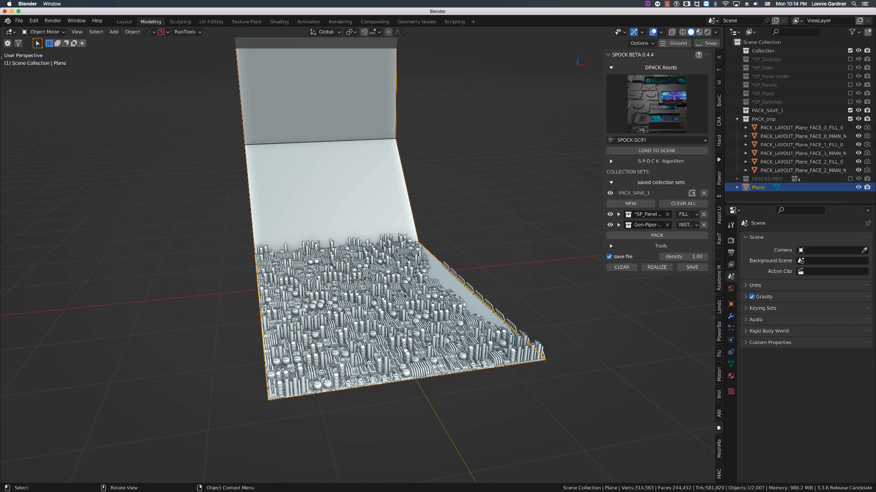
pyautogui.keyDown('shift'); pyautogui.moveTo(474, 241); pyautogui.dragTo(475, 284, button='middle'); pyautogui.keyUp('shift')
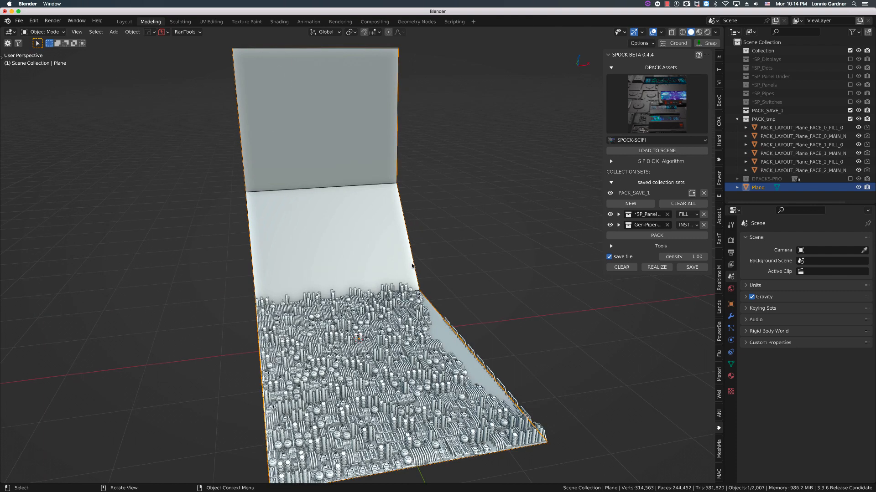
pyautogui.moveTo(412, 264); pyautogui.dragTo(348, 229, button='middle')
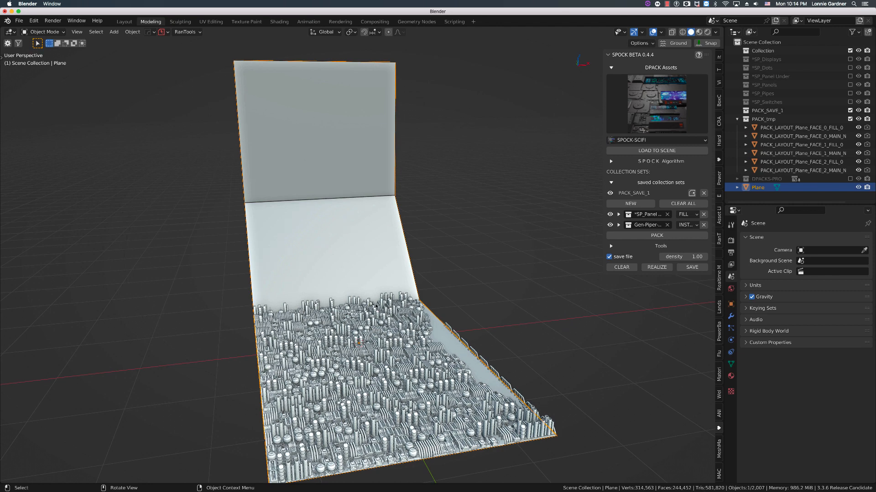
pyautogui.moveTo(376, 309); pyautogui.dragTo(242, 396, button='middle')
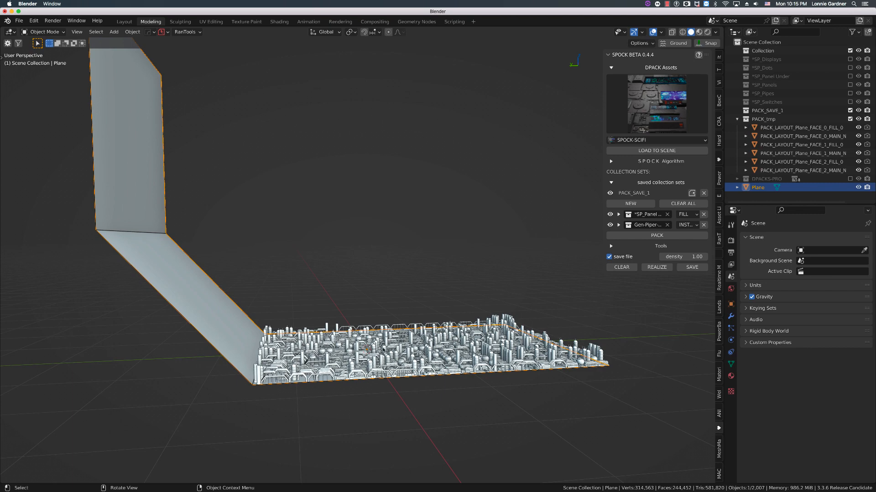
pyautogui.scroll(1, 392, 341)
pyautogui.scroll(3, 382, 348)
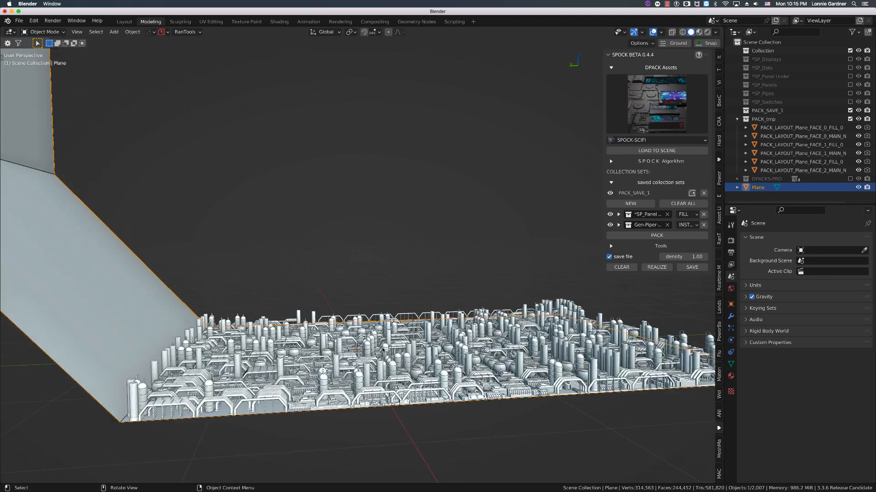
pyautogui.scroll(2, 282, 406)
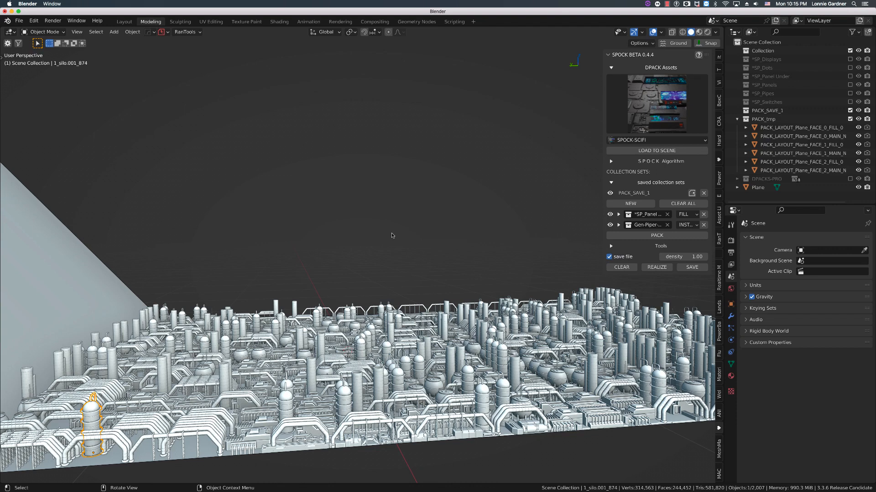
# Undo the silo selection and review the whole packed plane from the front
pyautogui.press('super+z')
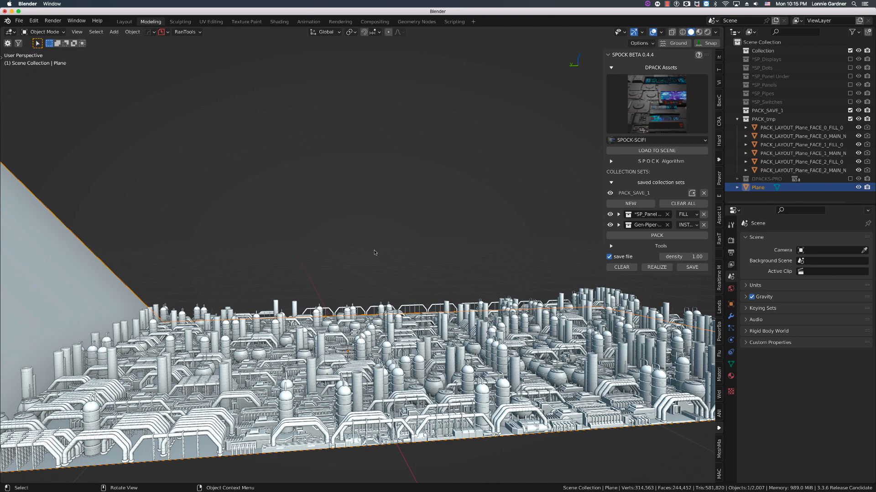
pyautogui.moveTo(360, 251); pyautogui.dragTo(287, 255, button='middle')
pyautogui.scroll(-5, 287, 255)
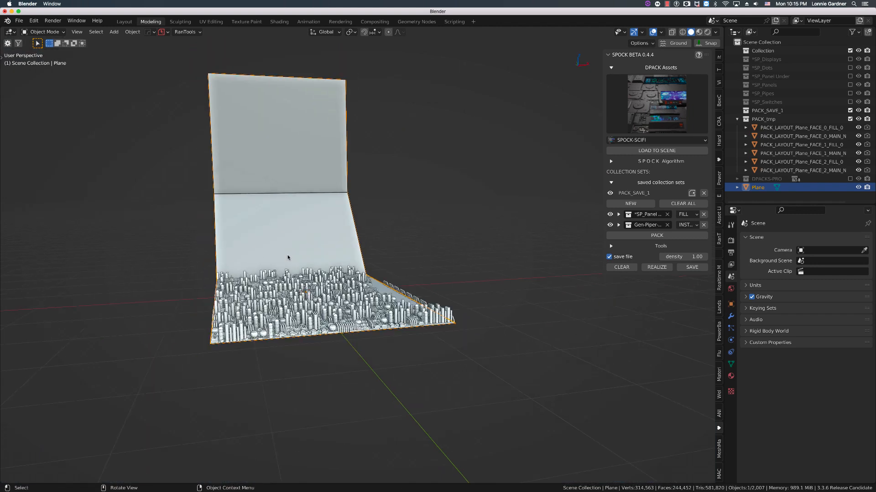
pyautogui.scroll(4, 288, 256)
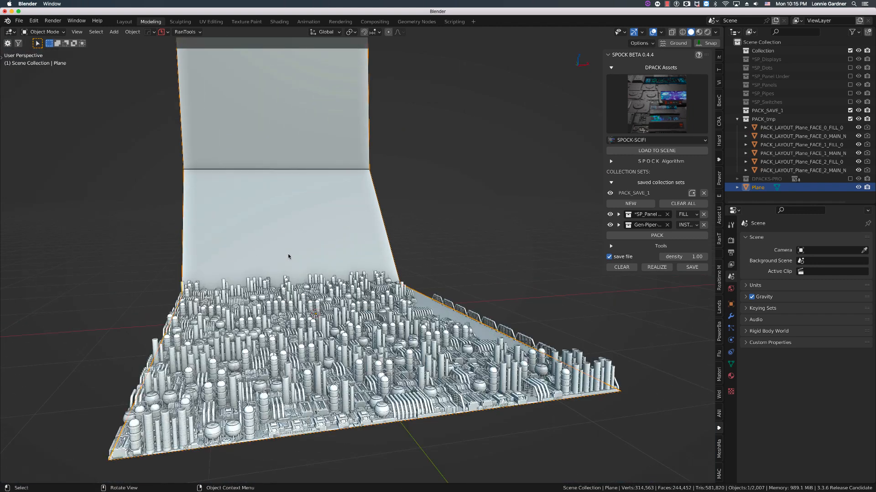
pyautogui.keyDown('shift'); pyautogui.moveTo(289, 253); pyautogui.dragTo(357, 251, button='middle'); pyautogui.keyUp('shift')
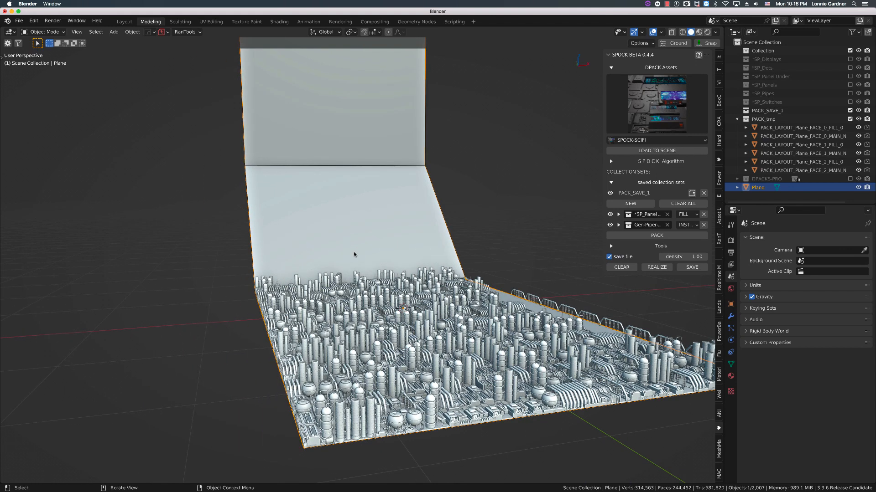
# Deselect everything and look through the SPOCK Tools section, collapsing it again
pyautogui.click(492, 222)
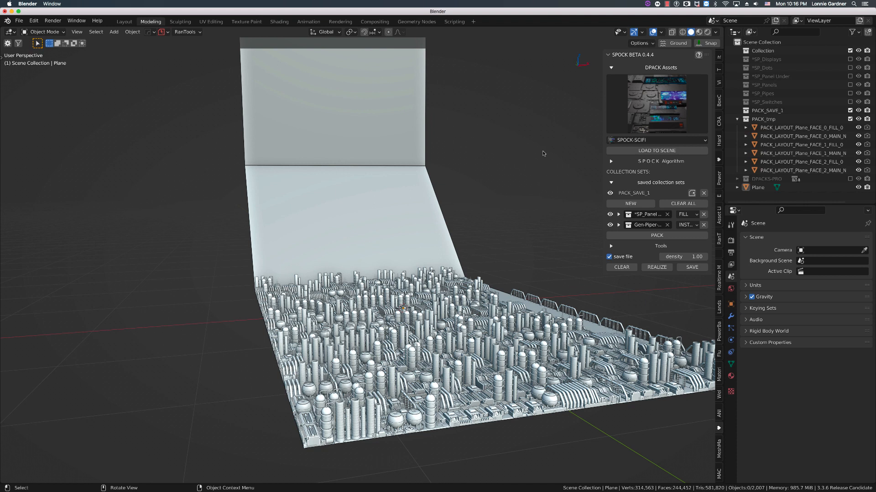
pyautogui.click(615, 247)
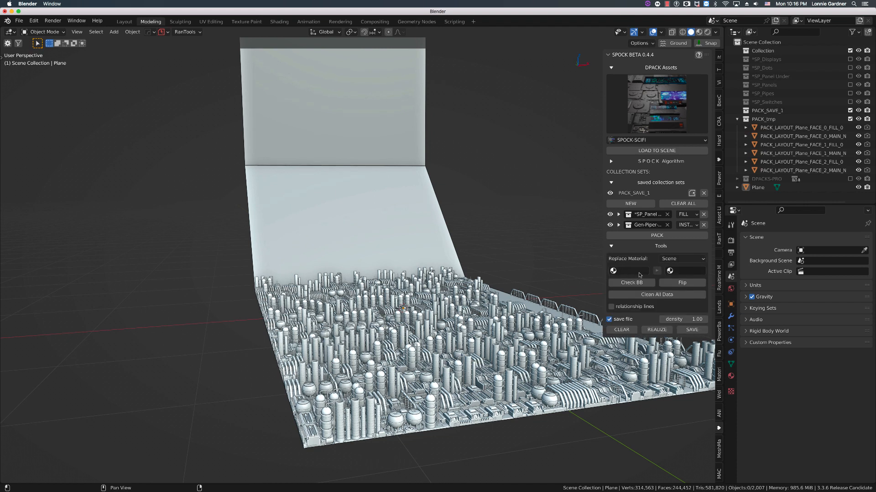
pyautogui.click(615, 247)
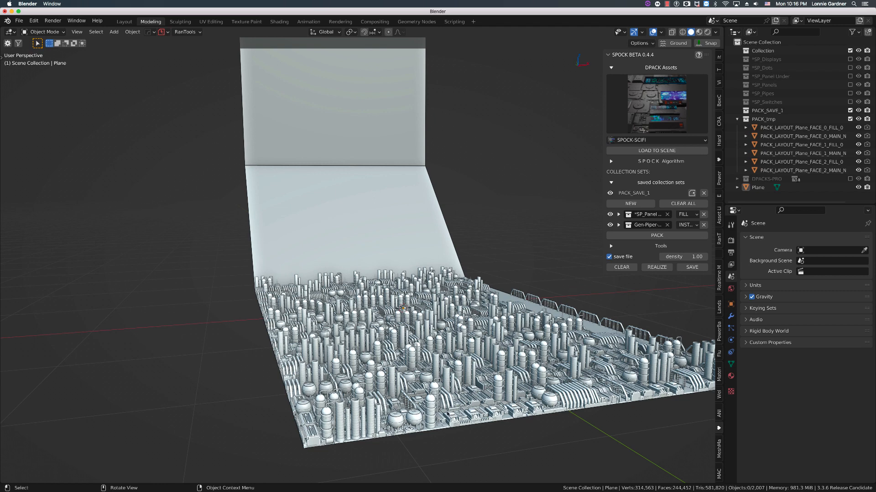
# Select individual greeble and curve pieces on the packed floor and inspect their arrangement from above and at a low angle
pyautogui.scroll(3, 449, 413)
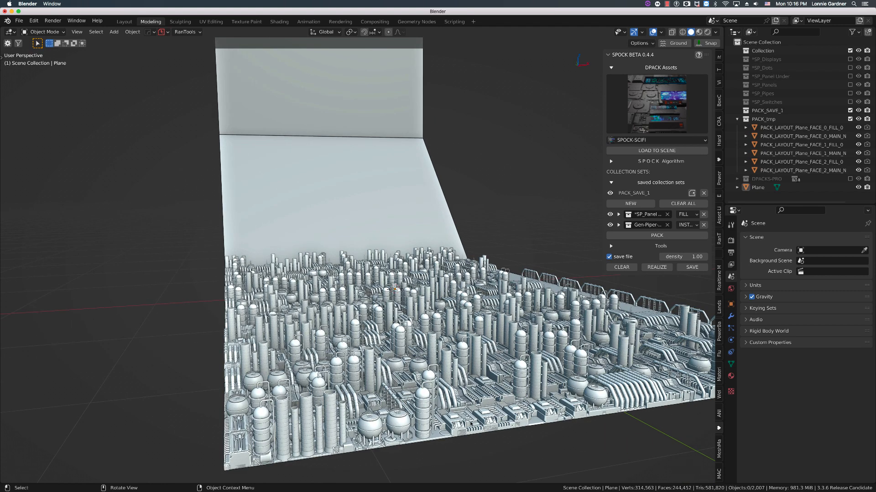
pyautogui.click(470, 424)
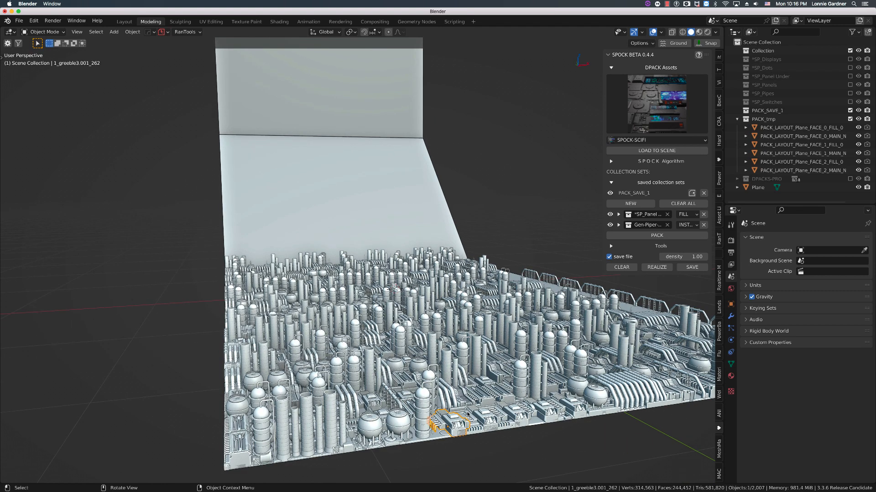
pyautogui.click(468, 414)
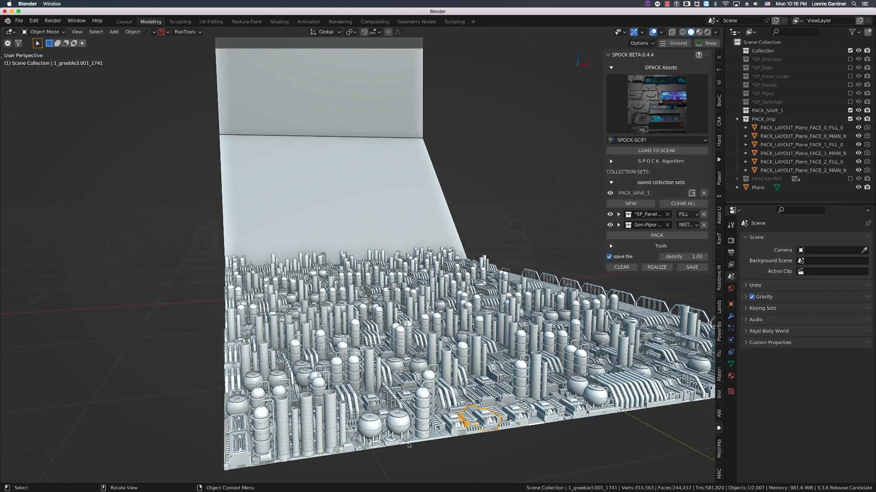
pyautogui.moveTo(376, 448); pyautogui.dragTo(381, 59, button='middle')
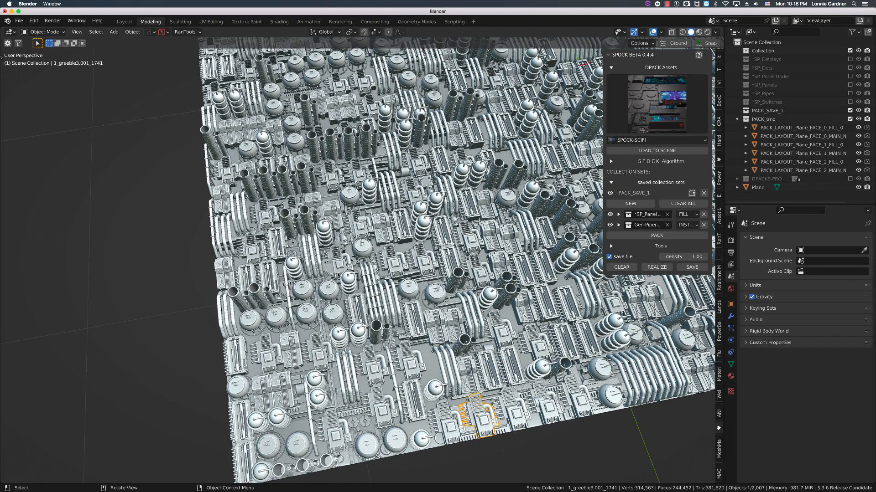
pyautogui.click(363, 423)
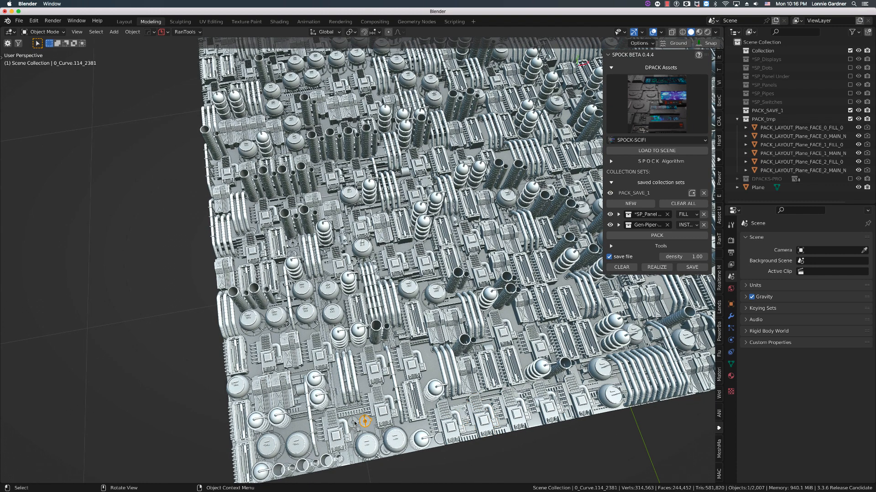
pyautogui.click(354, 422)
pyautogui.click(286, 242)
pyautogui.moveTo(461, 300); pyautogui.dragTo(421, 258, button='middle')
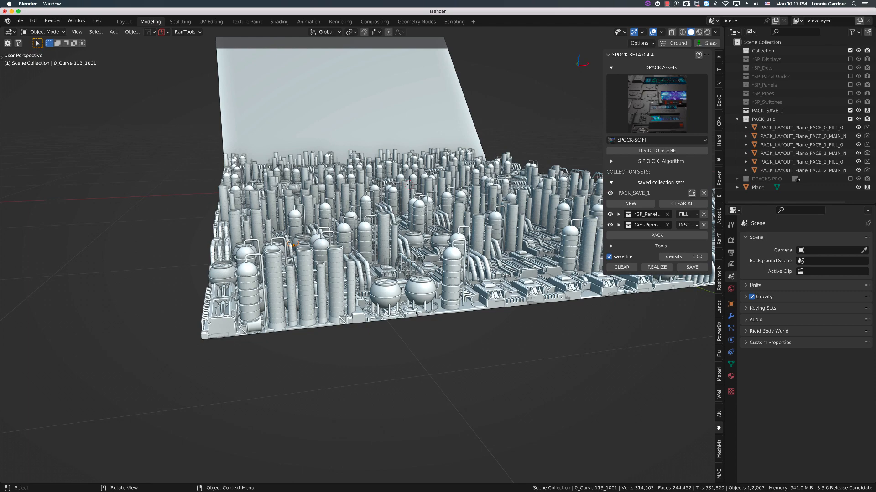
pyautogui.scroll(2, 422, 319)
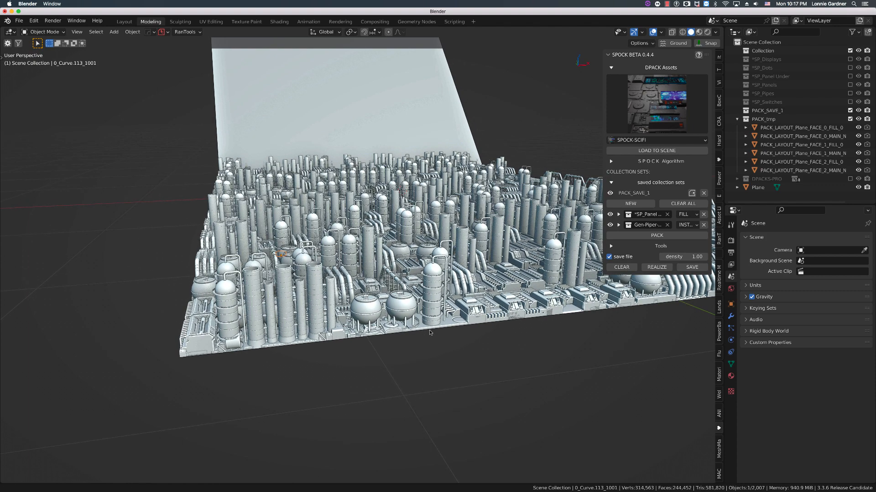
pyautogui.scroll(3, 429, 332)
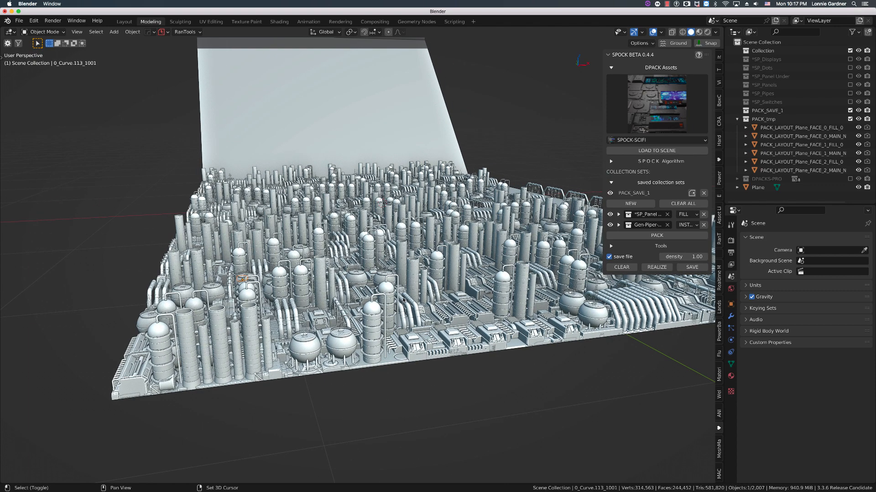
# Look through the available DPACK asset packs, comparing the SPOCK-EMPTY and SPOCK-SCIFI previews and keeping SPOCK-SCIFI chosen
pyautogui.scroll(-5, 403, 299)
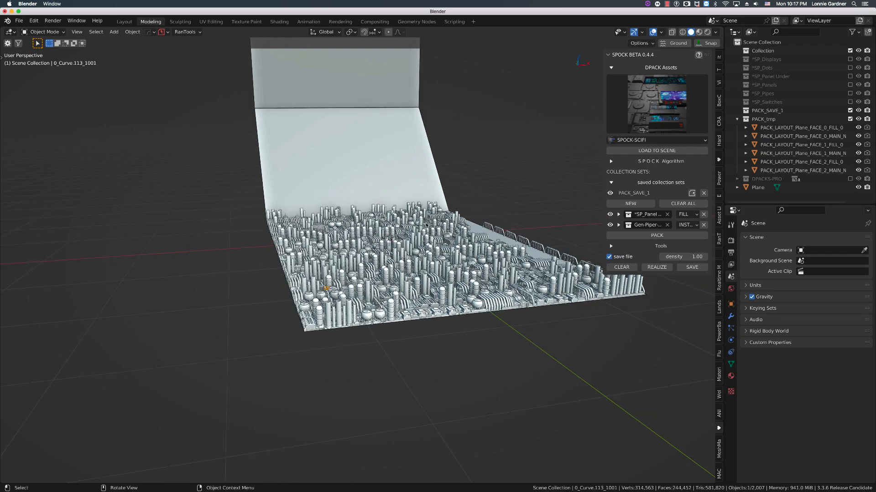
pyautogui.scroll(1, 424, 230)
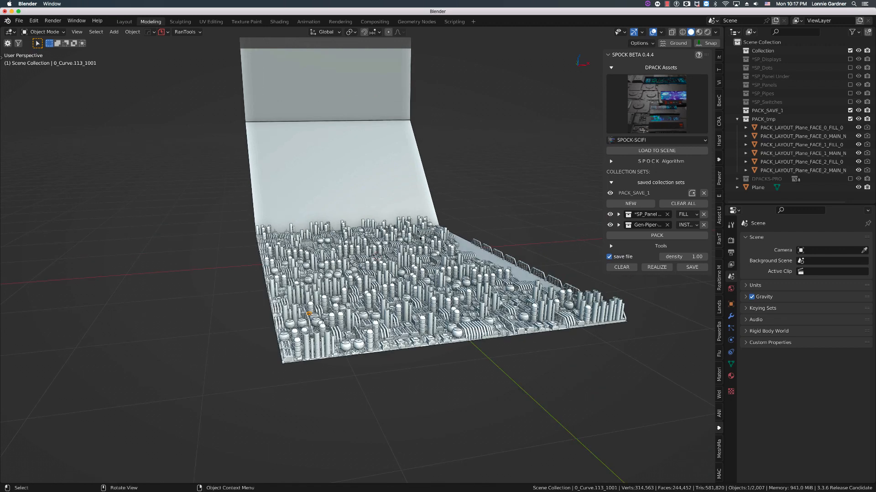
pyautogui.moveTo(422, 238); pyautogui.dragTo(414, 251, button='middle')
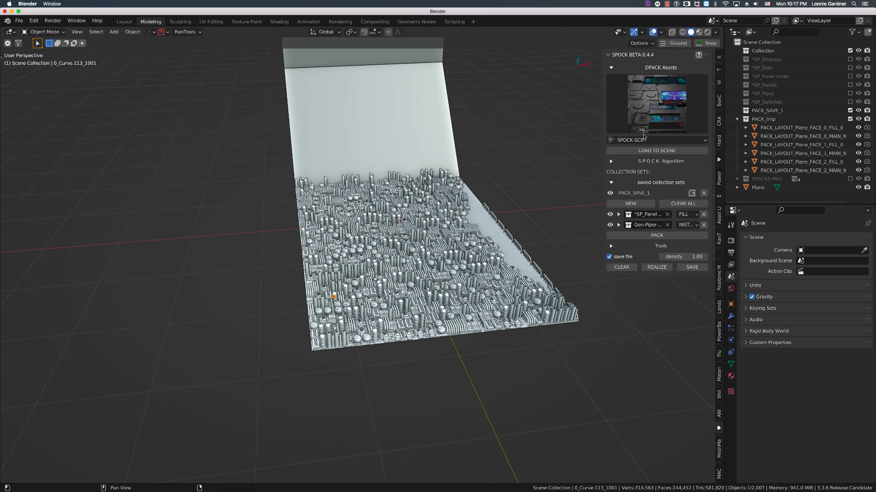
pyautogui.click(653, 114)
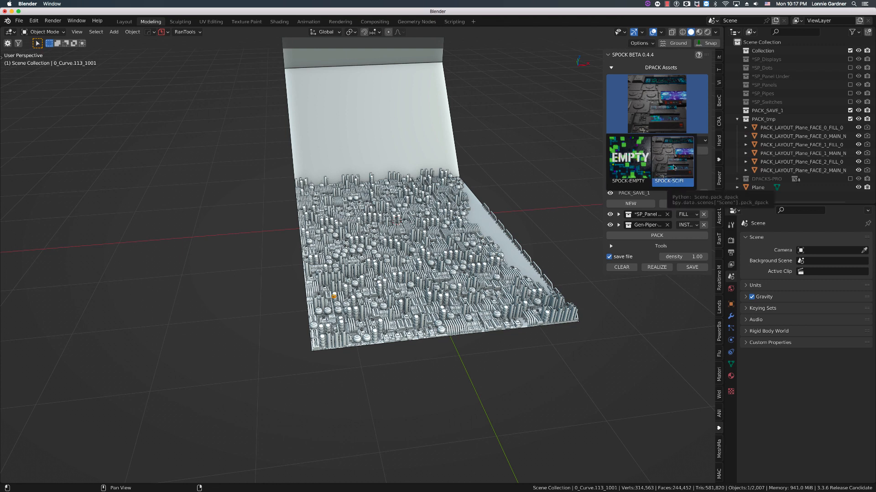
pyautogui.click(659, 119)
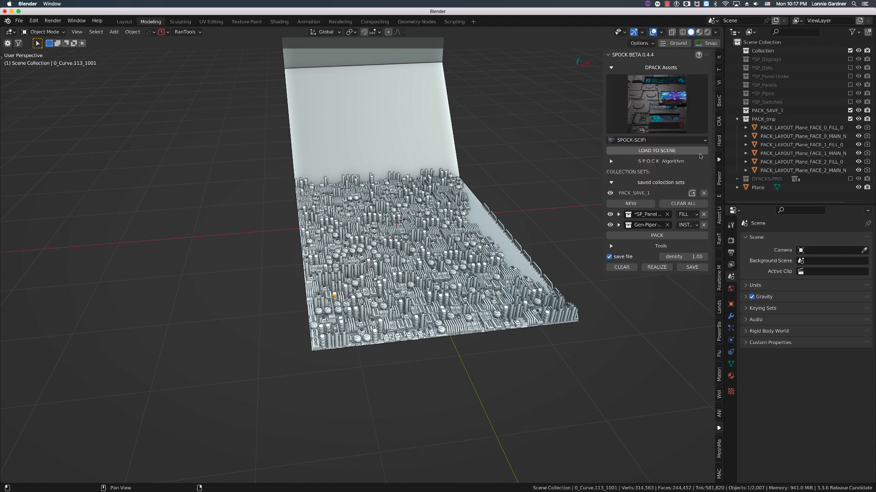
pyautogui.click(670, 107)
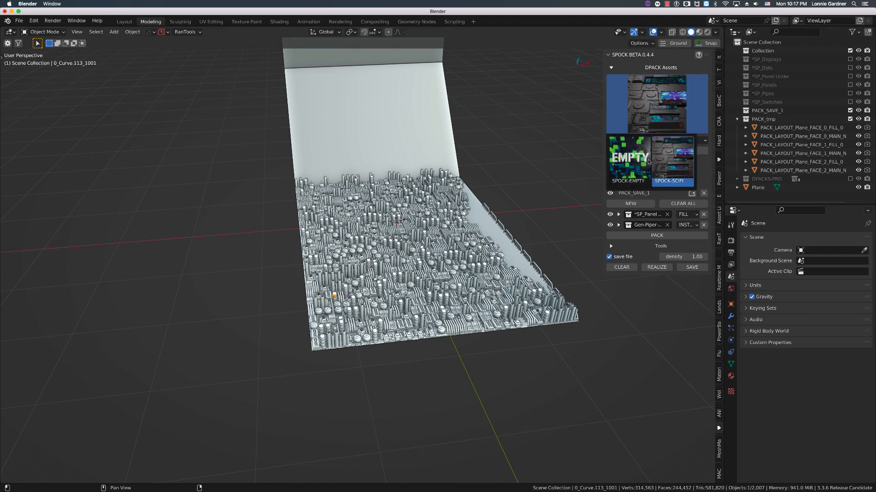
pyautogui.click(667, 103)
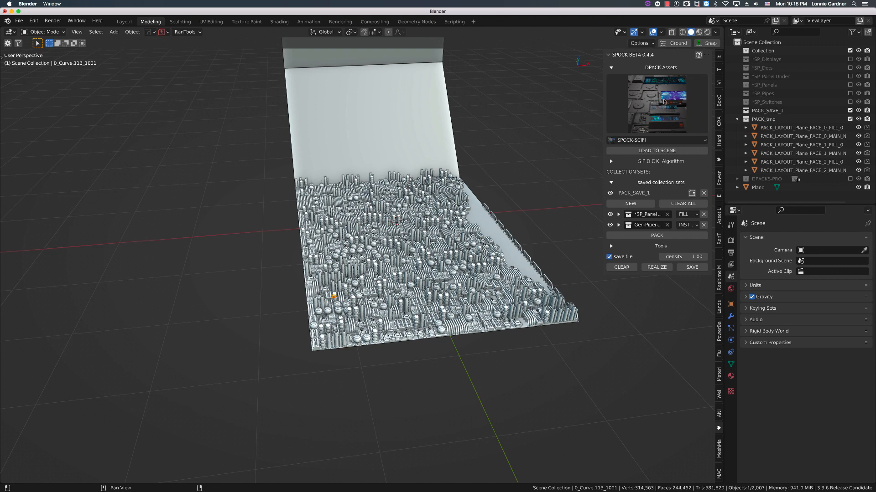
pyautogui.click(660, 113)
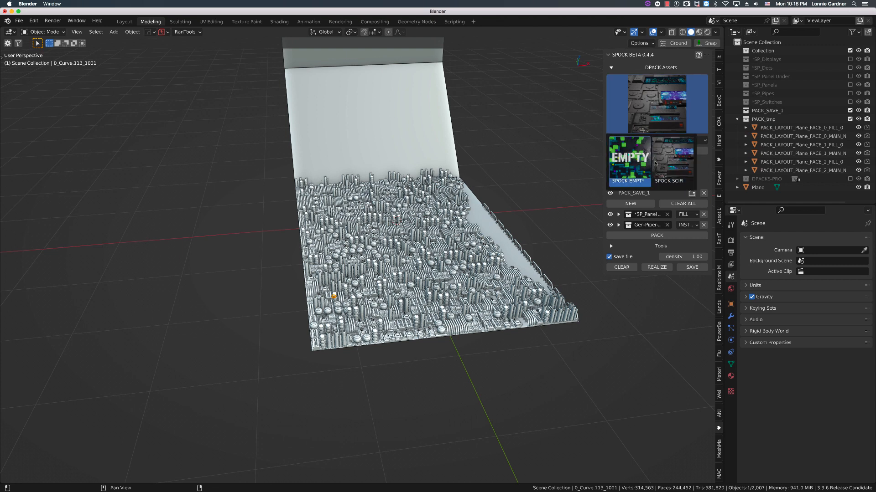
pyautogui.click(661, 108)
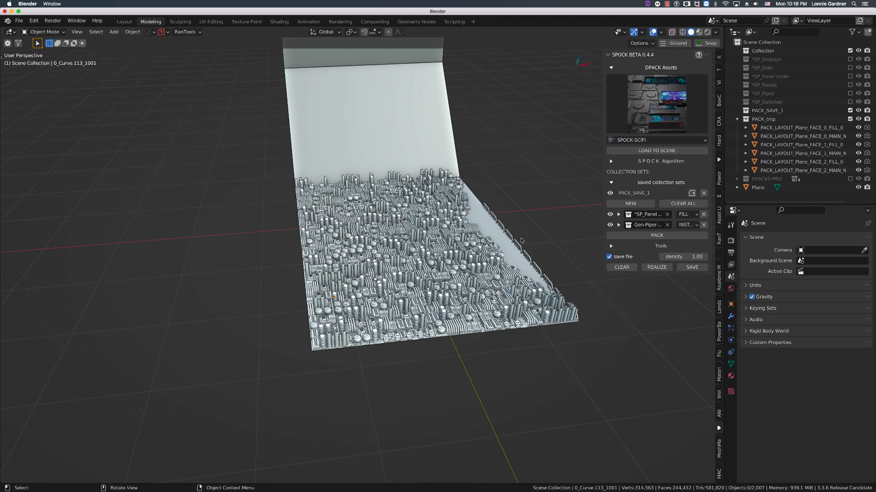
# Examine the full height of the folded plane from the front, including its empty upper faces
pyautogui.moveTo(523, 240); pyautogui.dragTo(522, 267, button='middle')
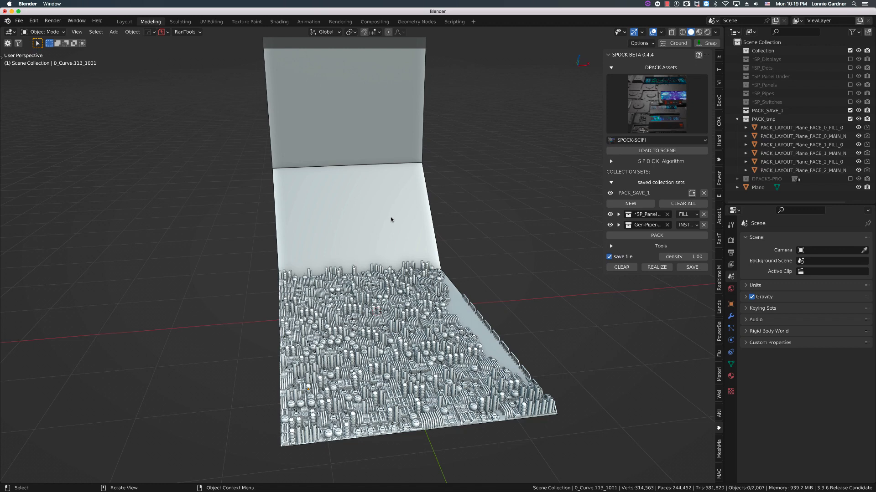
pyautogui.moveTo(393, 226); pyautogui.dragTo(397, 247, button='middle')
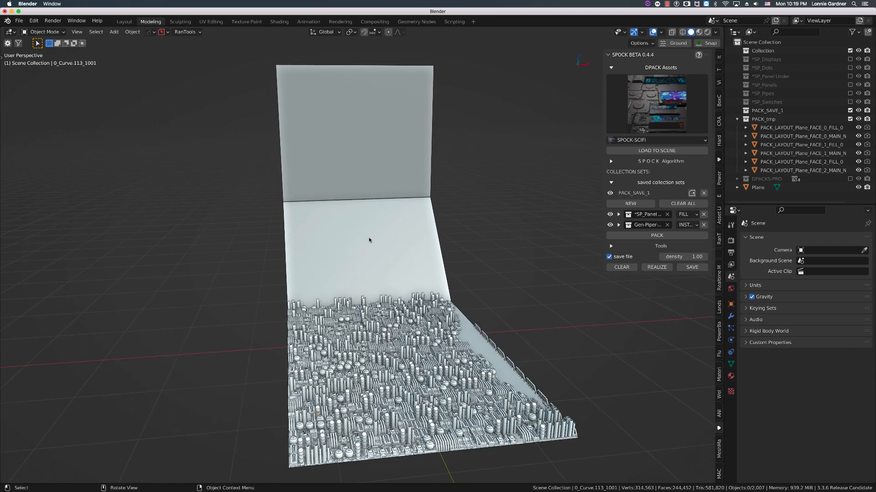